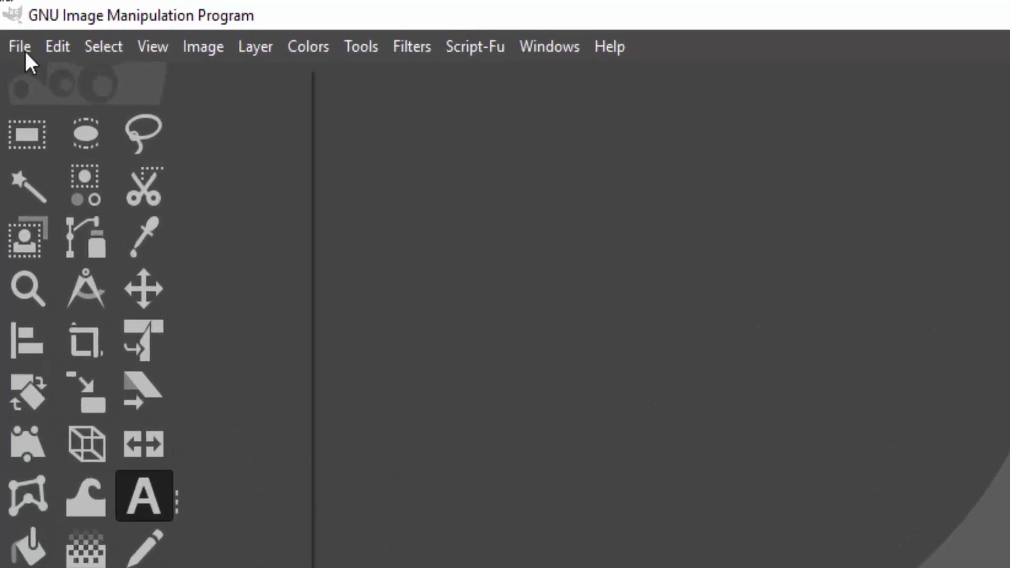
- Create a new blank image, 1920 × 1080 pixels
{"action": "left_click", "coordinate": [24, 49]}
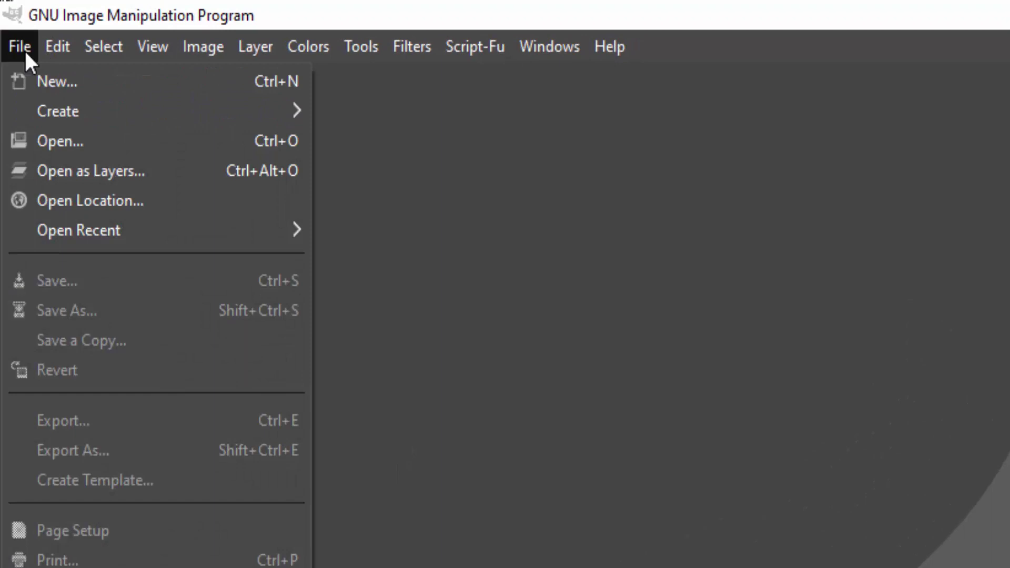
{"action": "left_click", "coordinate": [29, 76]}
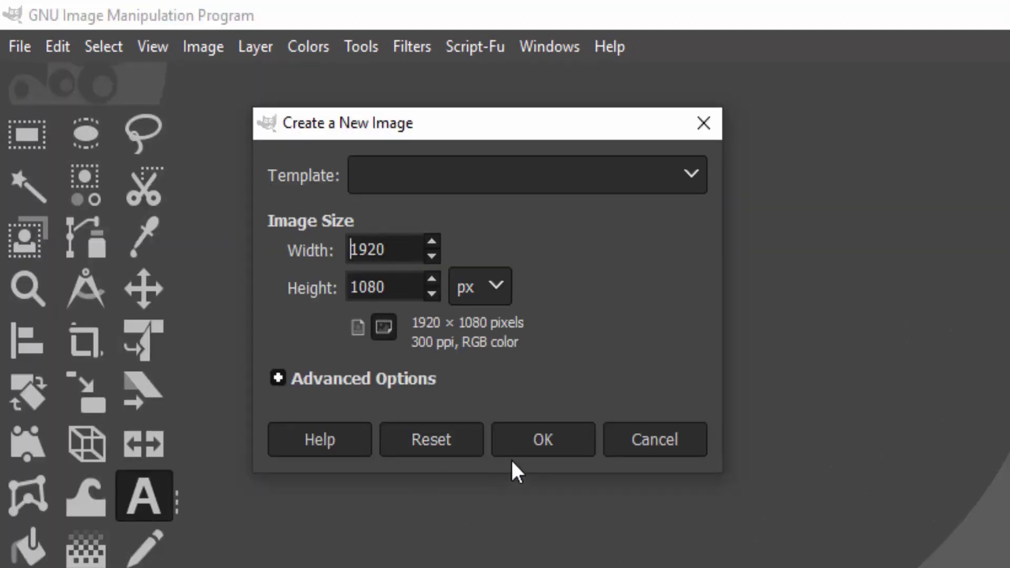
{"action": "left_click", "coordinate": [523, 440]}
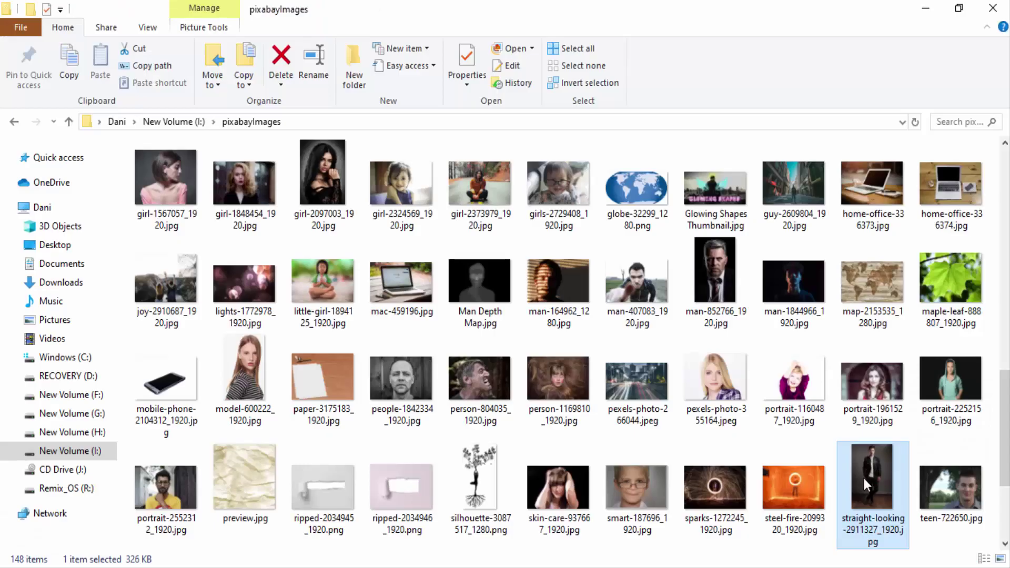
- Add the photo straight-looking-2911327_1920.jpg as a layer and scale it to 722 × 1081 px
{"action": "left_click_drag", "start_coordinate": [868, 485], "coordinate": [606, 214]}
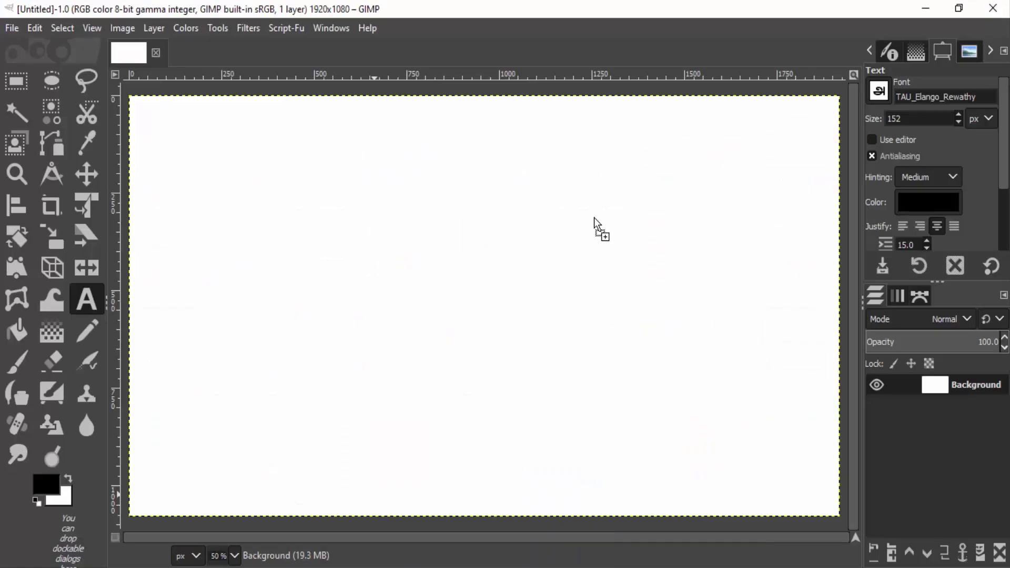
{"action": "left_click_drag", "start_coordinate": [509, 277], "coordinate": [510, 277]}
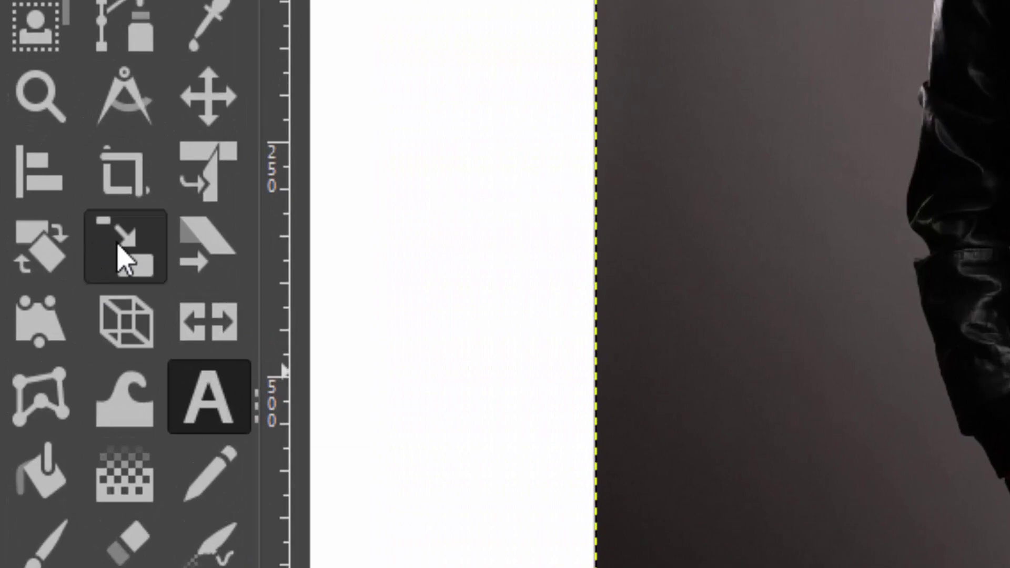
{"action": "left_click", "coordinate": [124, 255]}
{"action": "left_click", "coordinate": [649, 348]}
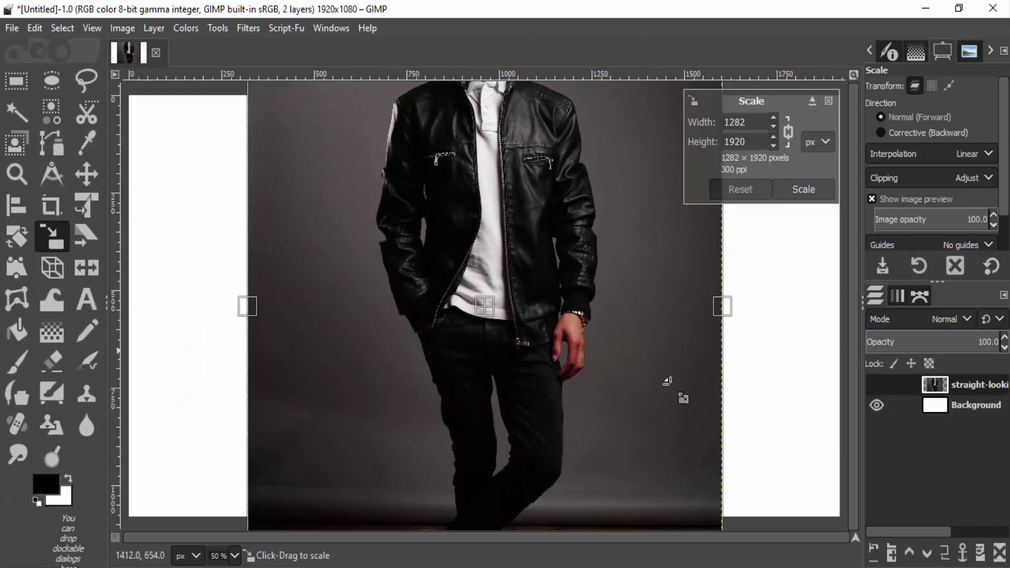
{"action": "left_click_drag", "start_coordinate": [705, 490], "coordinate": [489, 181]}
{"action": "left_click_drag", "start_coordinate": [606, 518], "coordinate": [624, 503]}
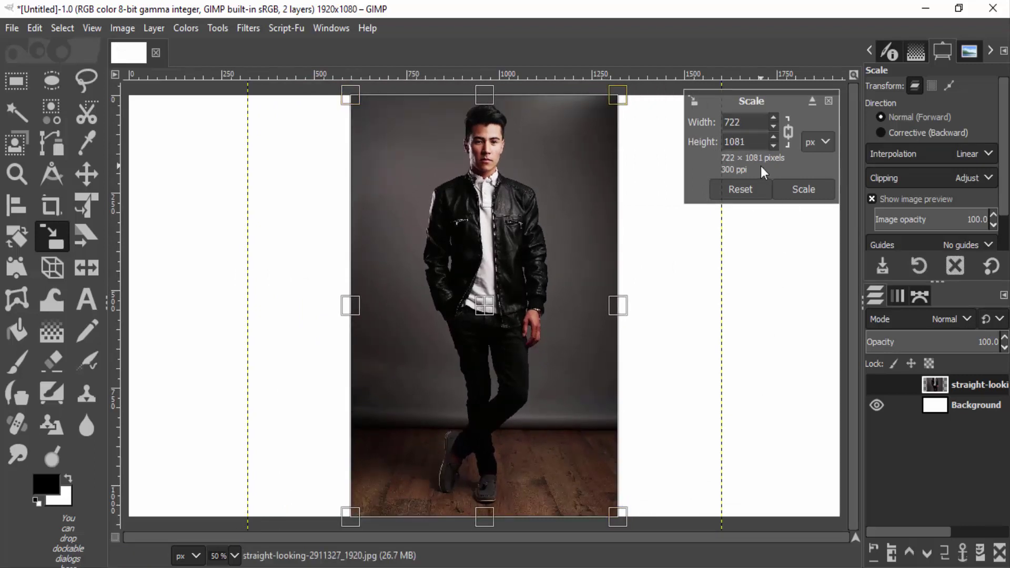
{"action": "left_click", "coordinate": [782, 193]}
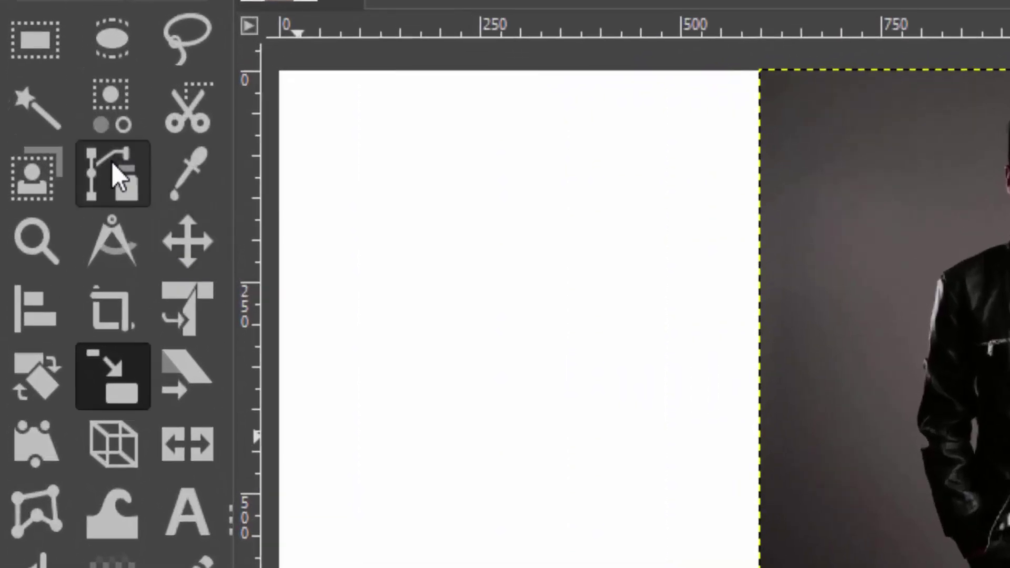
- Start a path on the outer edge of the man's left-hand jacket sleeve, tracing up over the shoulder and collar to the ear
{"action": "left_click", "coordinate": [52, 142]}
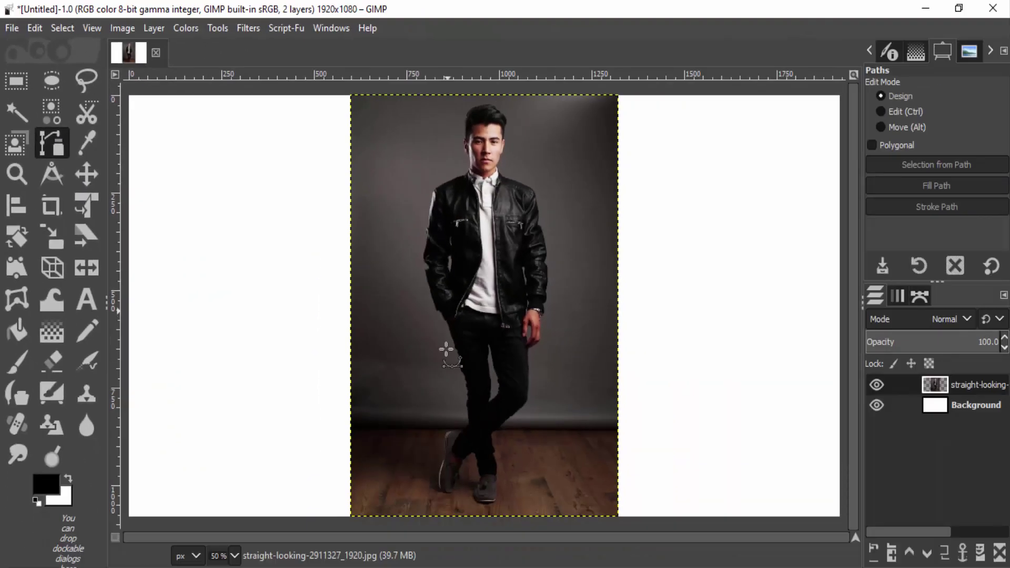
{"action": "scroll", "coordinate": [773, 392], "scroll_direction": "up", "scroll_amount": 4}
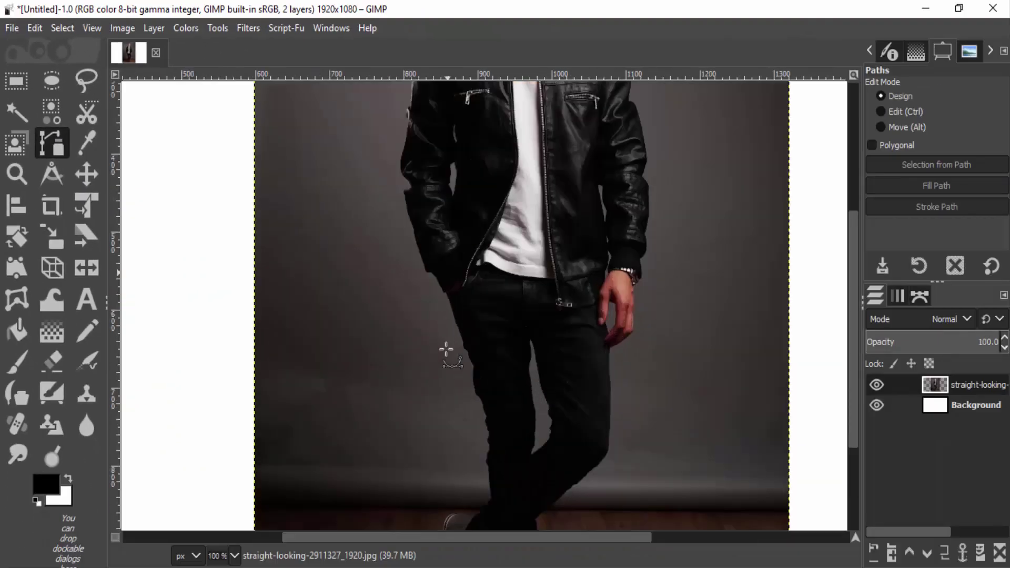
{"action": "left_click_drag", "start_coordinate": [449, 259], "coordinate": [411, 510]}
{"action": "mouse_move", "coordinate": [310, 260]}
{"action": "left_mouse_down"}
{"action": "mouse_move", "coordinate": [306, 309]}
{"action": "mouse_move", "coordinate": [320, 262]}
{"action": "left_mouse_up"}
{"action": "left_click", "coordinate": [309, 317]}
{"action": "scroll", "coordinate": [320, 262], "scroll_direction": "up", "scroll_amount": 2}
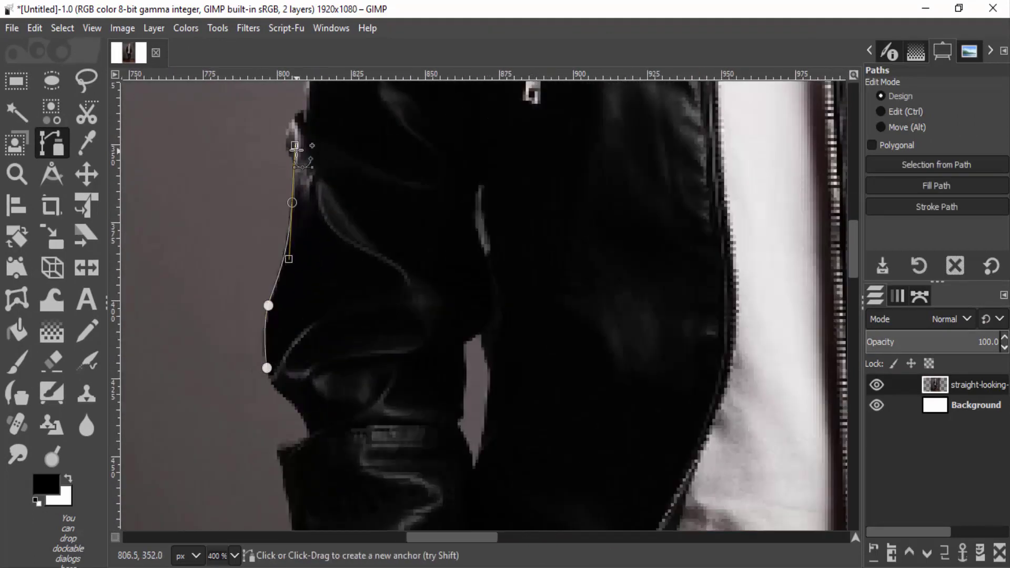
{"action": "left_click_drag", "start_coordinate": [309, 176], "coordinate": [282, 458]}
{"action": "left_click", "coordinate": [289, 342]}
{"action": "left_click_drag", "start_coordinate": [364, 263], "coordinate": [202, 472]}
{"action": "left_click", "coordinate": [245, 492]}
{"action": "left_click_drag", "start_coordinate": [333, 453], "coordinate": [355, 446]}
{"action": "scroll", "coordinate": [355, 446], "scroll_direction": "up", "scroll_amount": 2}
{"action": "left_click", "coordinate": [230, 458]}
{"action": "left_click", "coordinate": [269, 383]}
{"action": "scroll", "coordinate": [269, 354], "scroll_direction": "down", "scroll_amount": 1}
{"action": "left_click", "coordinate": [421, 332]}
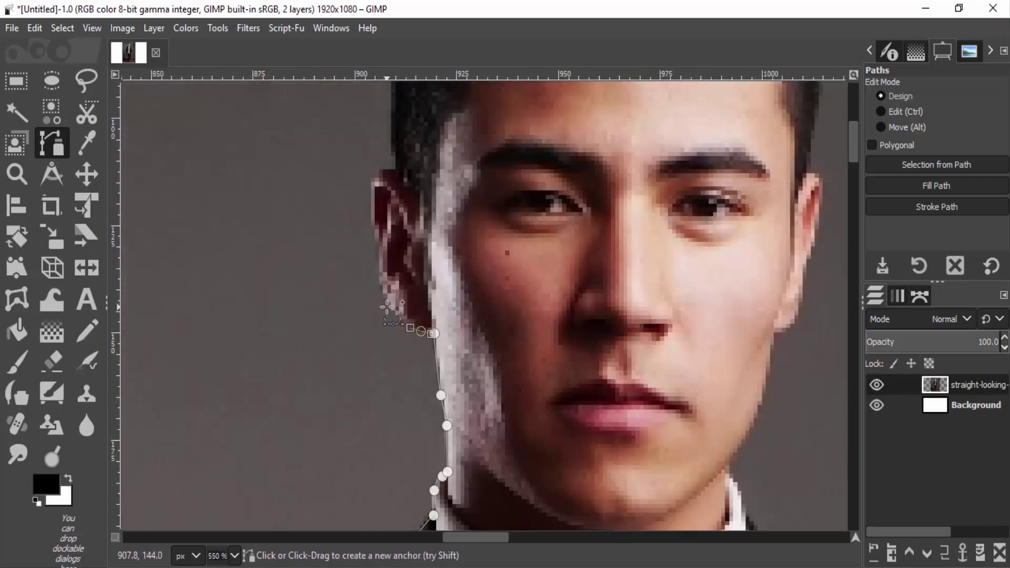
- Extend the path around the ear and hair and down the other ear to its lobe
{"action": "left_click_drag", "start_coordinate": [341, 308], "coordinate": [343, 280]}
{"action": "scroll", "coordinate": [343, 280], "scroll_direction": "down", "scroll_amount": 3}
{"action": "left_click_drag", "start_coordinate": [546, 249], "coordinate": [559, 254]}
{"action": "left_click", "coordinate": [652, 353]}
{"action": "left_click_drag", "start_coordinate": [653, 371], "coordinate": [546, 146]}
{"action": "left_click_drag", "start_coordinate": [525, 221], "coordinate": [525, 242]}
{"action": "scroll", "coordinate": [525, 241], "scroll_direction": "up", "scroll_amount": 2}
{"action": "left_click_drag", "start_coordinate": [526, 368], "coordinate": [617, 107]}
{"action": "left_click", "coordinate": [608, 117]}
{"action": "left_click", "coordinate": [596, 169]}
{"action": "left_click_drag", "start_coordinate": [588, 210], "coordinate": [580, 225]}
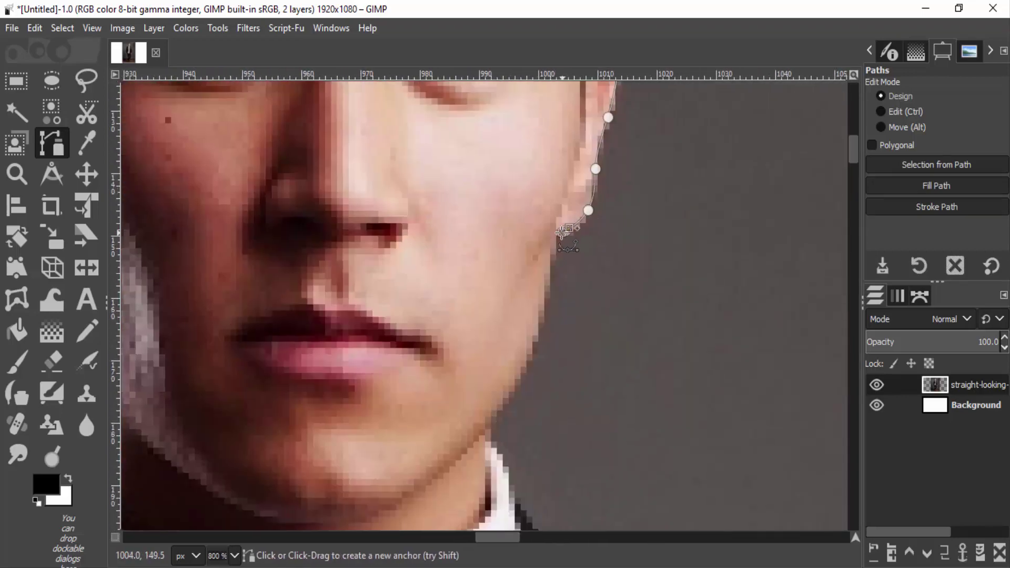
- Continue the path down the jaw, shoulder, right-hand sleeve, hand and trouser leg, and around the front shoe
{"action": "scroll", "coordinate": [580, 330], "scroll_direction": "up", "scroll_amount": 1}
{"action": "left_click_drag", "start_coordinate": [532, 447], "coordinate": [221, 132]}
{"action": "left_click", "coordinate": [207, 172]}
{"action": "scroll", "coordinate": [347, 289], "scroll_direction": "down", "scroll_amount": 1}
{"action": "left_click_drag", "start_coordinate": [552, 474], "coordinate": [379, 116]}
{"action": "left_click_drag", "start_coordinate": [548, 208], "coordinate": [558, 259]}
{"action": "left_click_drag", "start_coordinate": [574, 500], "coordinate": [566, 105]}
{"action": "left_click_drag", "start_coordinate": [573, 113], "coordinate": [573, 154]}
{"action": "scroll", "coordinate": [568, 271], "scroll_direction": "down", "scroll_amount": 2}
{"action": "left_click", "coordinate": [519, 205]}
{"action": "left_click", "coordinate": [516, 286]}
{"action": "left_click", "coordinate": [496, 325]}
{"action": "left_click_drag", "start_coordinate": [420, 271], "coordinate": [406, 320]}
{"action": "left_click_drag", "start_coordinate": [386, 370], "coordinate": [387, 424]}
{"action": "scroll", "coordinate": [388, 424], "scroll_direction": "up", "scroll_amount": 2}
{"action": "mouse_move", "coordinate": [532, 335]}
{"action": "left_mouse_down"}
{"action": "mouse_move", "coordinate": [511, 352]}
{"action": "mouse_move", "coordinate": [433, 364]}
{"action": "left_mouse_up"}
{"action": "scroll", "coordinate": [511, 352], "scroll_direction": "down", "scroll_amount": 2}
{"action": "left_click", "coordinate": [563, 198]}
{"action": "left_click", "coordinate": [546, 333]}
{"action": "left_click", "coordinate": [397, 458]}
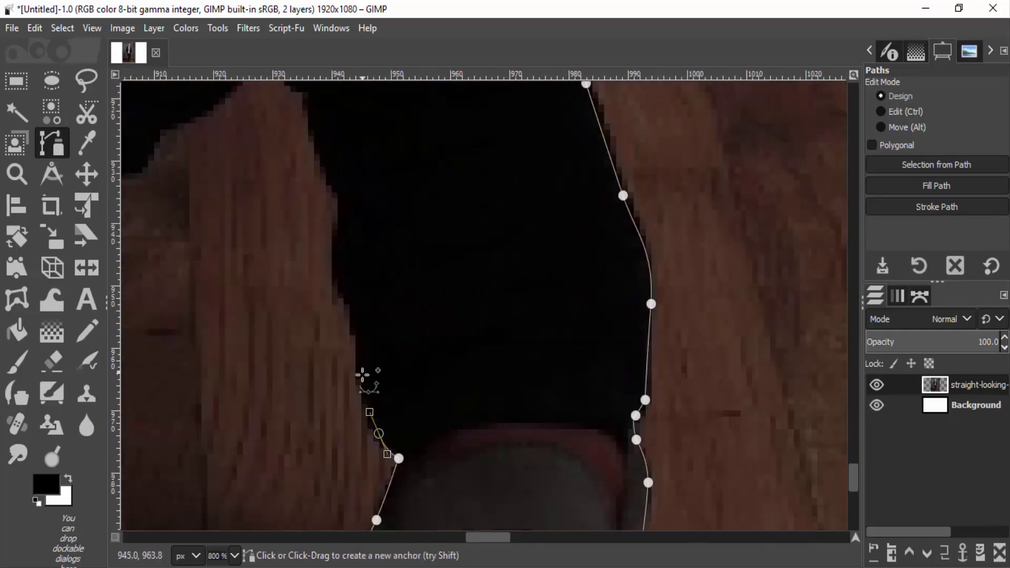
- Trace the path up between the shoes and around the rear shoe to its outer edge
{"action": "scroll", "coordinate": [383, 437], "scroll_direction": "up", "scroll_amount": 2}
{"action": "left_click", "coordinate": [563, 230]}
{"action": "left_click_drag", "start_coordinate": [520, 259], "coordinate": [500, 275]}
{"action": "left_click", "coordinate": [462, 295]}
{"action": "left_click_drag", "start_coordinate": [316, 473], "coordinate": [630, 92]}
{"action": "left_click", "coordinate": [621, 320]}
{"action": "left_click_drag", "start_coordinate": [563, 413], "coordinate": [554, 368]}
{"action": "left_click_drag", "start_coordinate": [579, 105], "coordinate": [366, 509]}
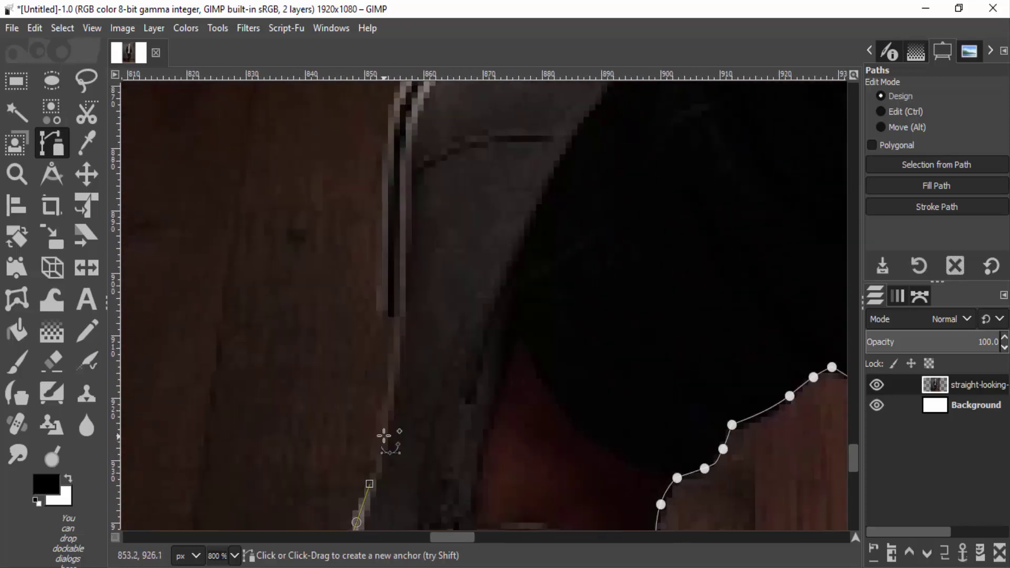
- Trace the path from the rear shoe up the outer leg and jacket, closing the outline at its starting anchor on the sleeve
{"action": "left_click", "coordinate": [161, 398]}
{"action": "left_click", "coordinate": [202, 317]}
{"action": "left_click_drag", "start_coordinate": [237, 300], "coordinate": [252, 297]}
{"action": "scroll", "coordinate": [298, 302], "scroll_direction": "up", "scroll_amount": 4}
{"action": "left_click", "coordinate": [253, 397]}
{"action": "scroll", "coordinate": [252, 397], "scroll_direction": "up", "scroll_amount": 3}
{"action": "left_click_drag", "start_coordinate": [241, 412], "coordinate": [244, 388]}
{"action": "scroll", "coordinate": [245, 361], "scroll_direction": "up", "scroll_amount": 3}
{"action": "left_click_drag", "start_coordinate": [318, 368], "coordinate": [318, 302]}
{"action": "scroll", "coordinate": [318, 303], "scroll_direction": "up", "scroll_amount": 4}
{"action": "left_click_drag", "start_coordinate": [403, 483], "coordinate": [403, 467]}
{"action": "left_click", "coordinate": [290, 190]}
{"action": "scroll", "coordinate": [290, 190], "scroll_direction": "down", "scroll_amount": 1}
{"action": "left_click", "coordinate": [516, 440]}
{"action": "left_click", "coordinate": [427, 316]}
{"action": "scroll", "coordinate": [427, 316], "scroll_direction": "up", "scroll_amount": 3}
{"action": "left_click", "coordinate": [341, 270]}
{"action": "scroll", "coordinate": [343, 234], "scroll_direction": "up", "scroll_amount": 3}
{"action": "left_click_drag", "start_coordinate": [389, 392], "coordinate": [378, 381]}
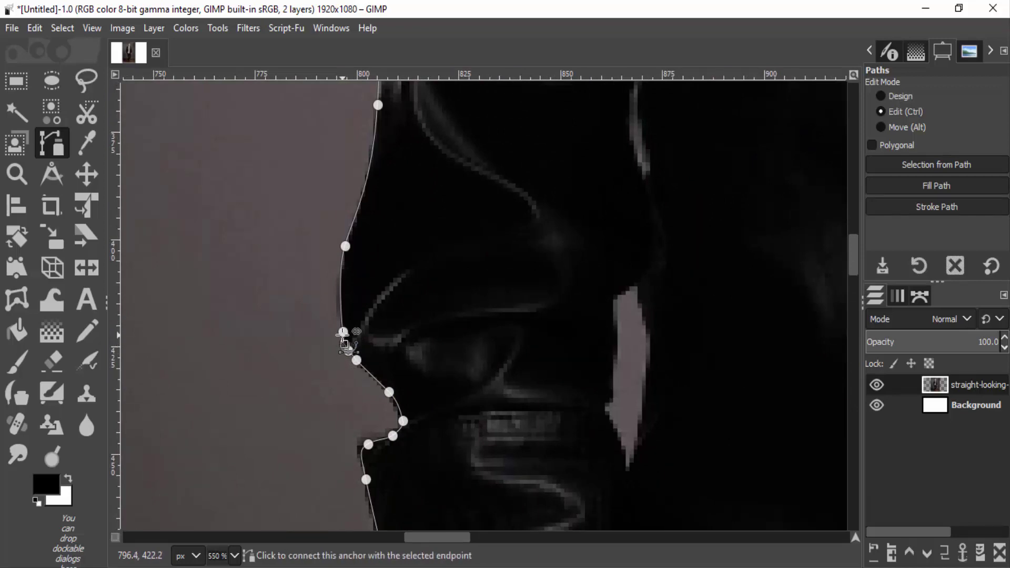
- Add a separate path component around the background gap between the man's legs
{"action": "scroll", "coordinate": [389, 359], "scroll_direction": "down", "scroll_amount": 7}
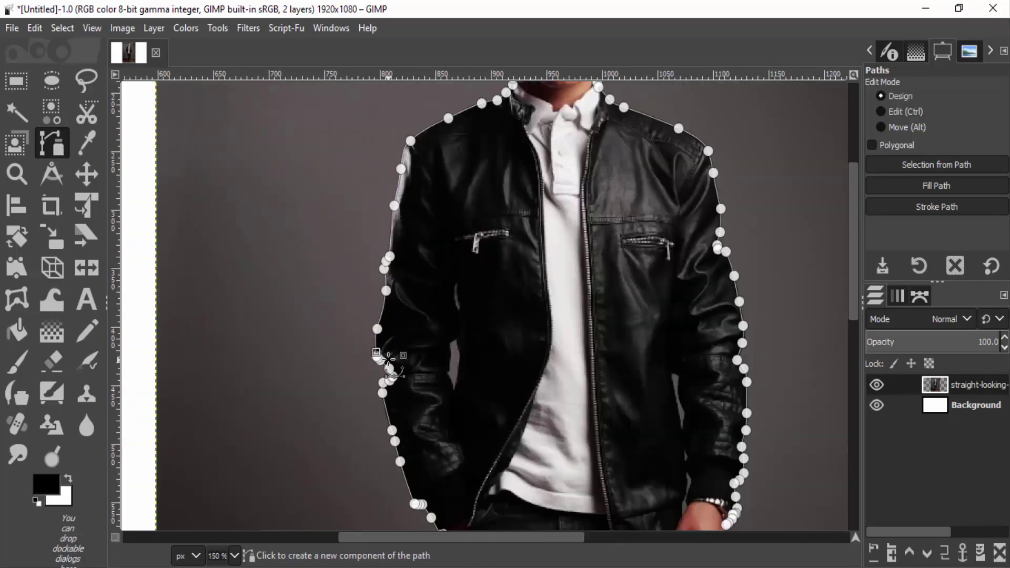
{"action": "scroll", "coordinate": [542, 407], "scroll_direction": "up", "scroll_amount": 5}
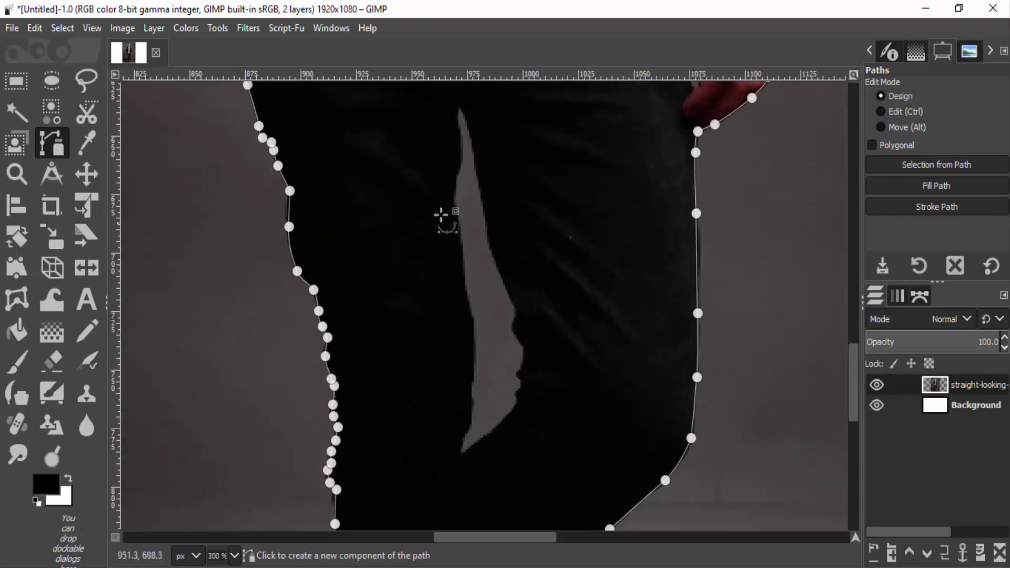
{"action": "scroll", "coordinate": [475, 288], "scroll_direction": "down", "scroll_amount": 1}
{"action": "scroll", "coordinate": [468, 232], "scroll_direction": "up", "scroll_amount": 3}
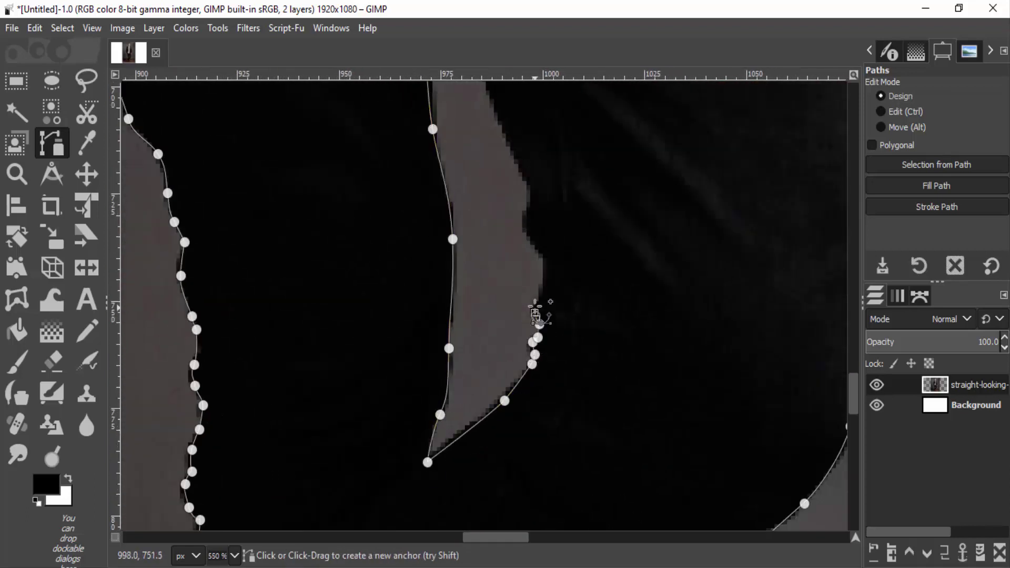
{"action": "left_click", "coordinate": [528, 191]}
{"action": "left_click", "coordinate": [515, 150]}
{"action": "scroll", "coordinate": [515, 150], "scroll_direction": "up", "scroll_amount": 6}
{"action": "left_click_drag", "start_coordinate": [426, 365], "coordinate": [421, 325]}
{"action": "scroll", "coordinate": [422, 325], "scroll_direction": "up", "scroll_amount": 4}
{"action": "left_click", "coordinate": [462, 430]}
{"action": "left_click", "coordinate": [444, 348]}
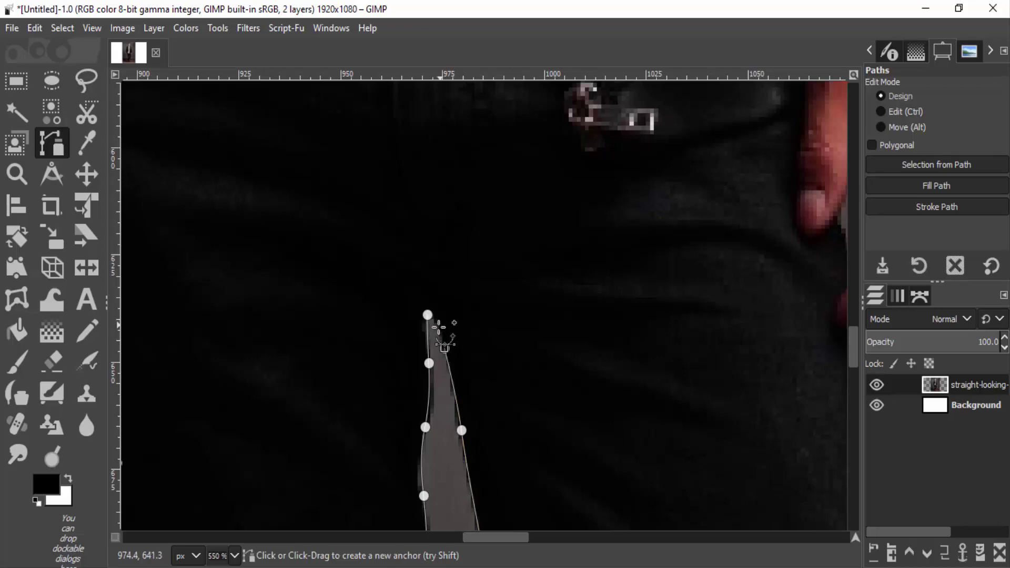
- Outline the background gap between the man's thumb and fingers as another path component
{"action": "scroll", "coordinate": [461, 393], "scroll_direction": "right", "scroll_amount": 5}
{"action": "scroll", "coordinate": [492, 200], "scroll_direction": "up", "scroll_amount": 1}
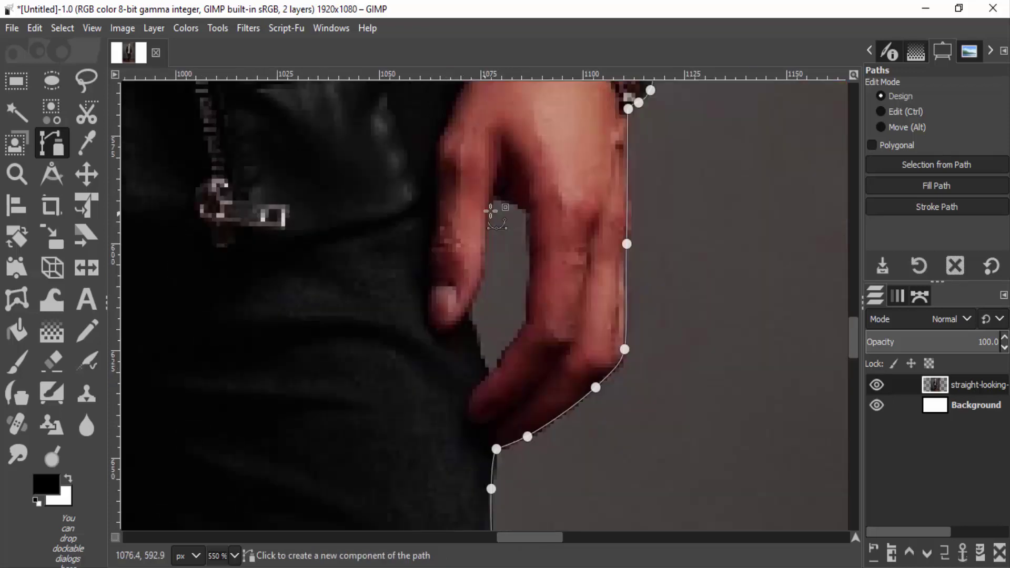
{"action": "left_click", "coordinate": [528, 320]}
{"action": "left_click", "coordinate": [527, 266]}
{"action": "left_click", "coordinate": [521, 210]}
{"action": "left_click", "coordinate": [492, 199], "text": "ctrl"}
- Outline the narrow background gap between the jacket body and the right-hand sleeve as a closed path component
{"action": "scroll", "coordinate": [492, 199], "scroll_direction": "up", "scroll_amount": 12}
{"action": "left_click", "coordinate": [429, 232]}
{"action": "left_click", "coordinate": [453, 236]}
{"action": "left_click_drag", "start_coordinate": [456, 256], "coordinate": [454, 279]}
{"action": "left_click", "coordinate": [465, 429]}
{"action": "left_click", "coordinate": [454, 356]}
{"action": "left_click", "coordinate": [430, 232], "text": "ctrl"}
- Outline the small gap just above the right-hand cuff as its own path component
{"action": "scroll", "coordinate": [429, 232], "scroll_direction": "down", "scroll_amount": 5}
{"action": "left_click", "coordinate": [477, 286]}
{"action": "left_click", "coordinate": [483, 319]}
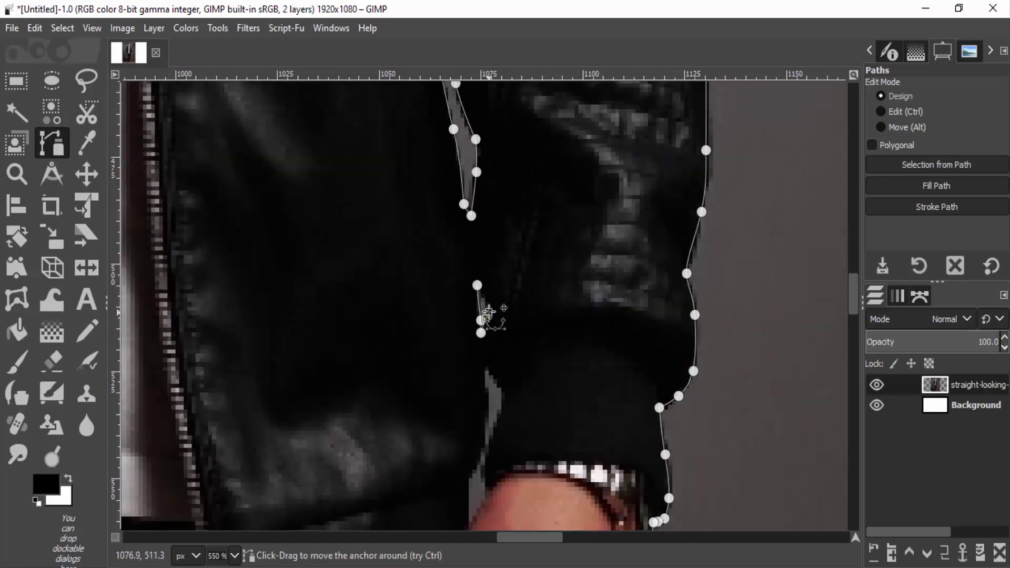
{"action": "left_click", "coordinate": [481, 333]}
{"action": "left_click", "coordinate": [487, 314]}
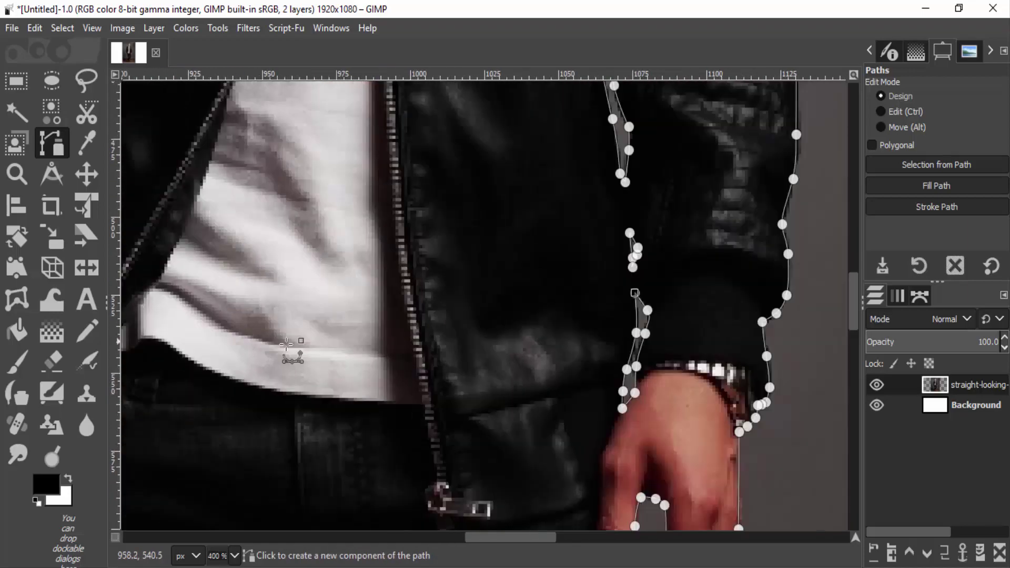
- Outline the background gap between the left-hand sleeve and the jacket body with another path component
{"action": "scroll", "coordinate": [286, 345], "scroll_direction": "up", "scroll_amount": 8}
{"action": "scroll", "coordinate": [286, 344], "scroll_direction": "left", "scroll_amount": 6}
{"action": "left_click", "coordinate": [444, 336]}
{"action": "left_click", "coordinate": [429, 349]}
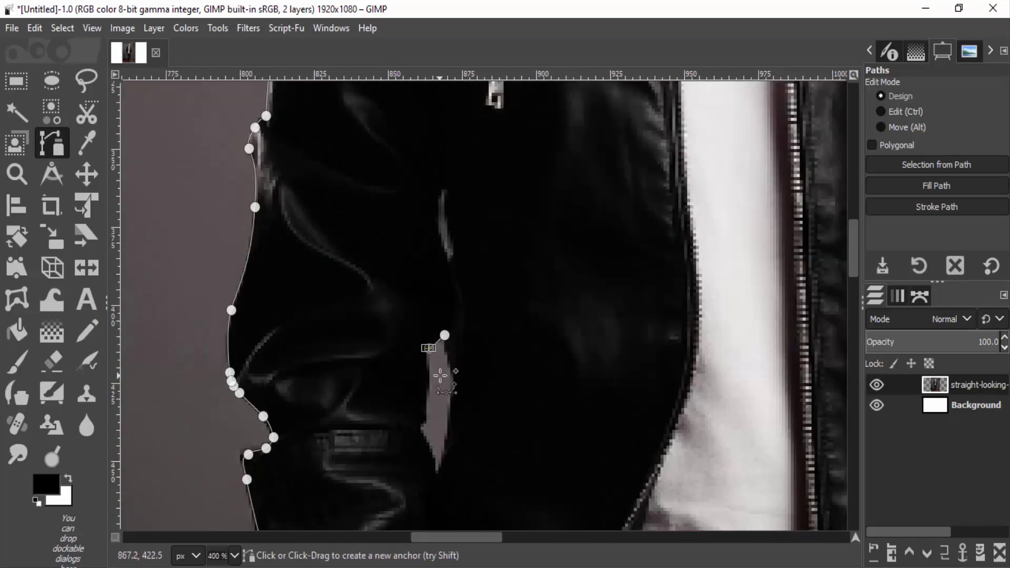
{"action": "scroll", "coordinate": [442, 386], "scroll_direction": "up", "scroll_amount": 2}
{"action": "left_click", "coordinate": [413, 315]}
{"action": "left_click", "coordinate": [402, 367]}
{"action": "left_click", "coordinate": [421, 408]}
- Convert the finished path around the man into a selection
{"action": "key", "text": "shift+ctrl+j"}
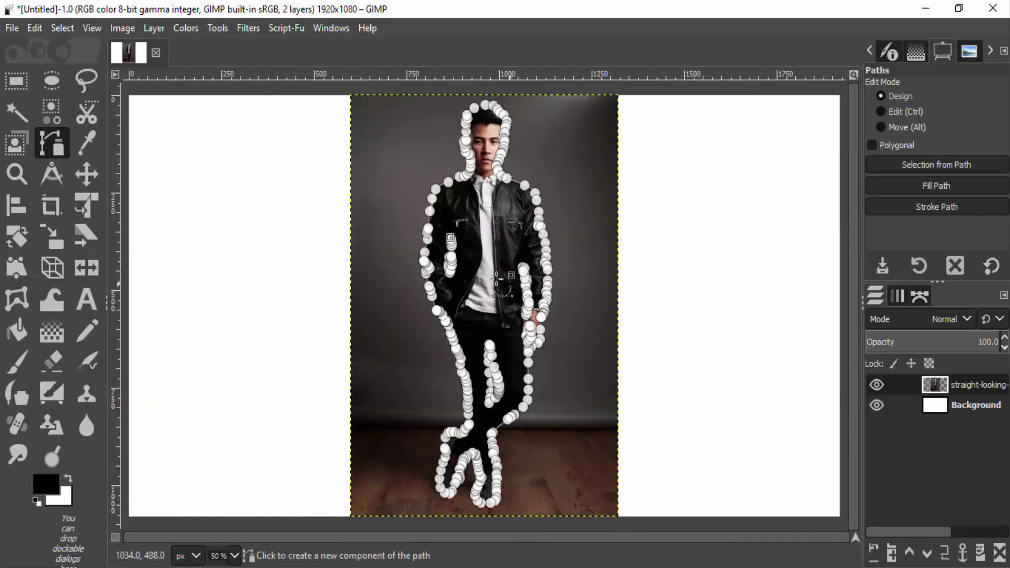
{"action": "right_click", "coordinate": [496, 283]}
{"action": "mouse_move", "coordinate": [550, 341]}
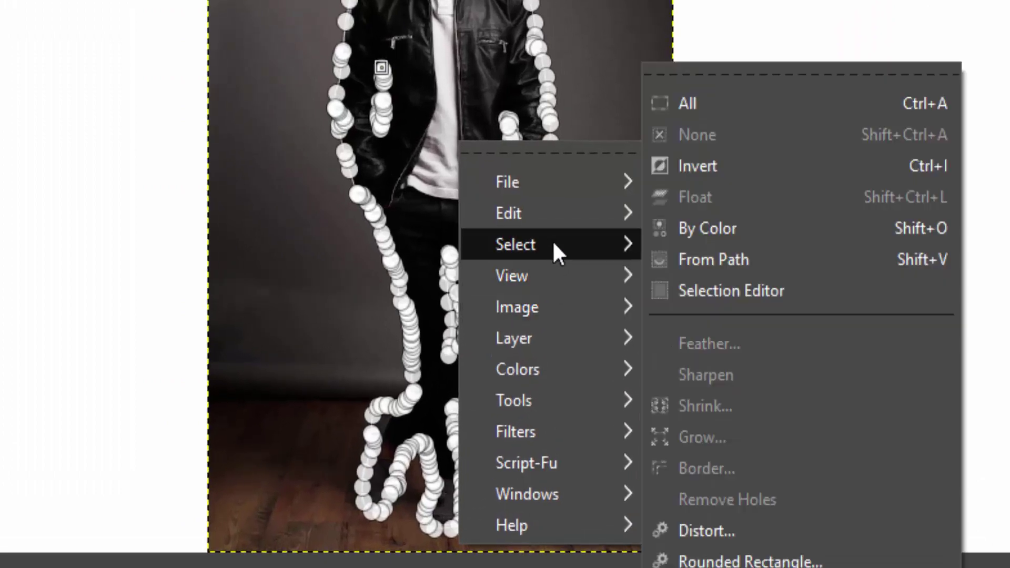
{"action": "left_click", "coordinate": [705, 261]}
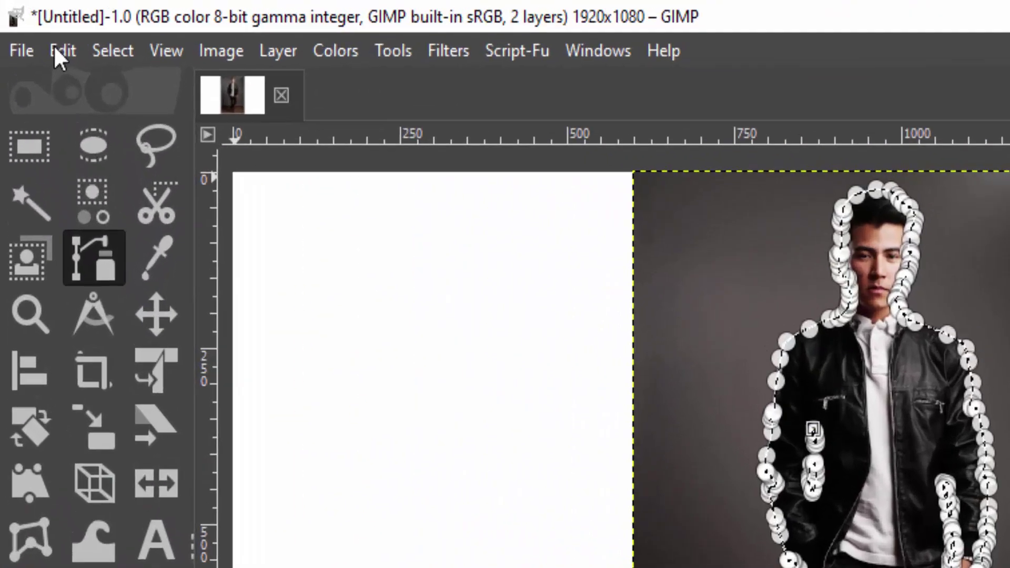
- Copy the selected man and paste him as a new layer
{"action": "left_click", "coordinate": [34, 28]}
{"action": "left_click", "coordinate": [157, 347]}
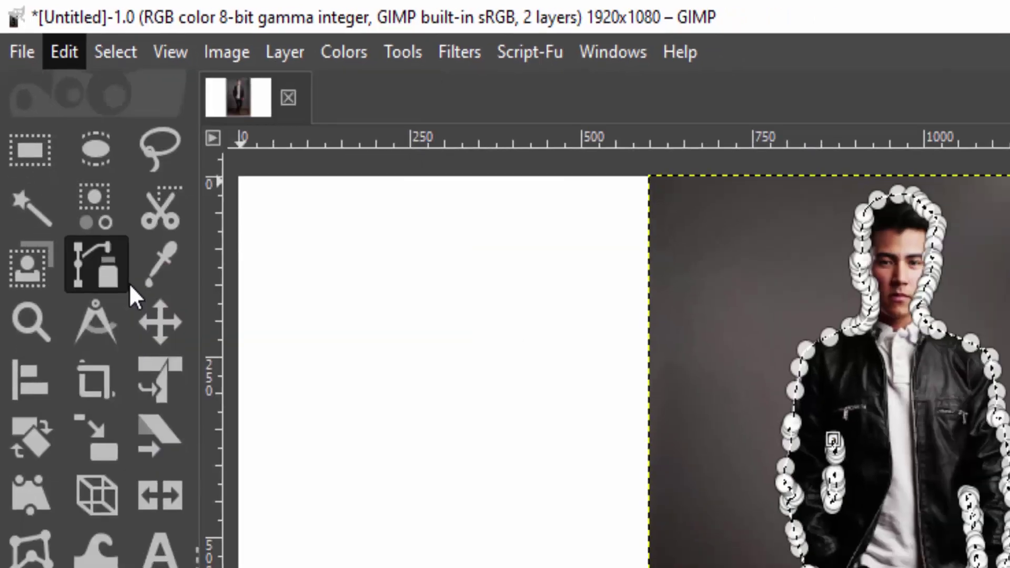
{"action": "left_click", "coordinate": [76, 62]}
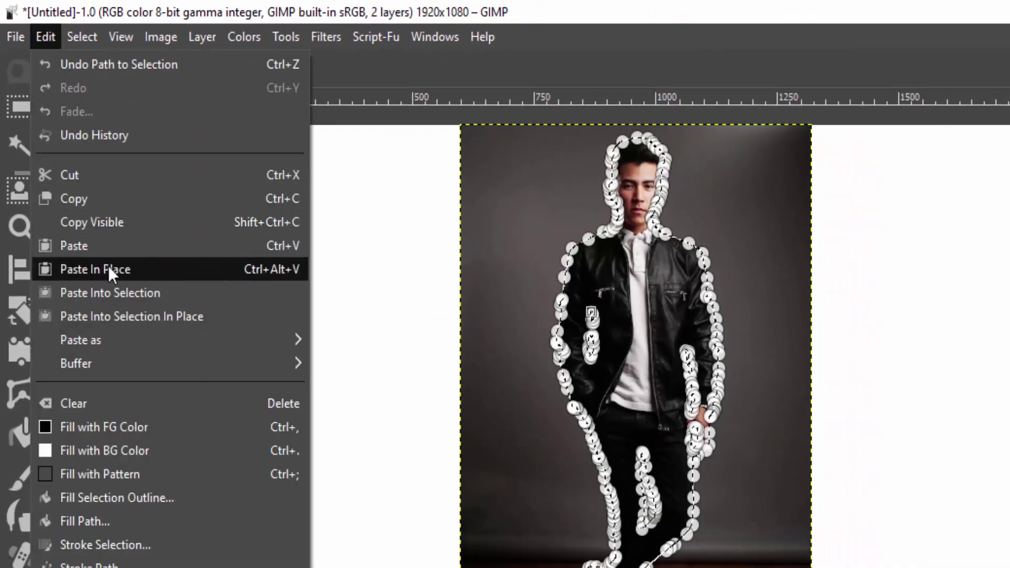
{"action": "mouse_move", "coordinate": [113, 341]}
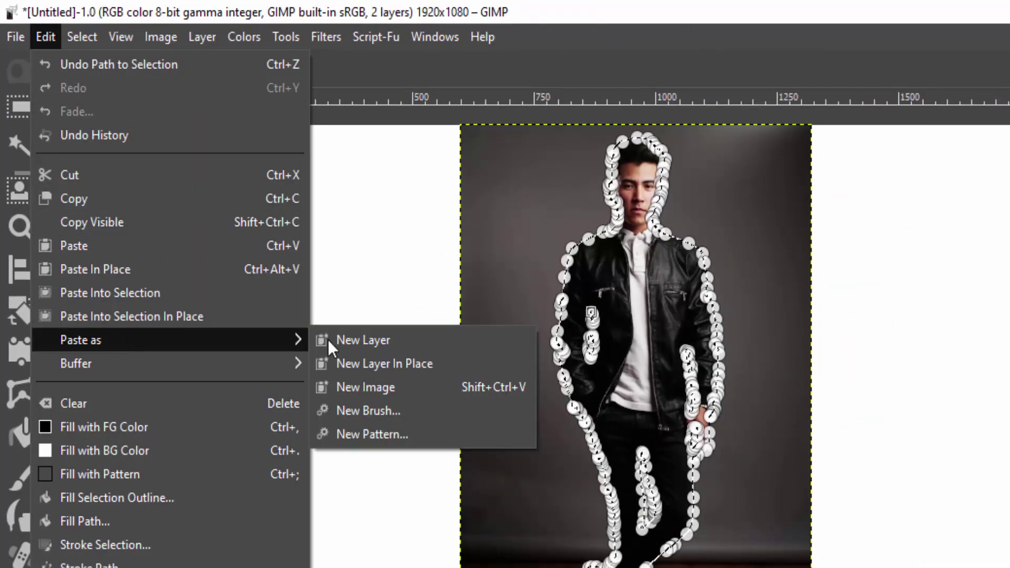
{"action": "left_click", "coordinate": [383, 343]}
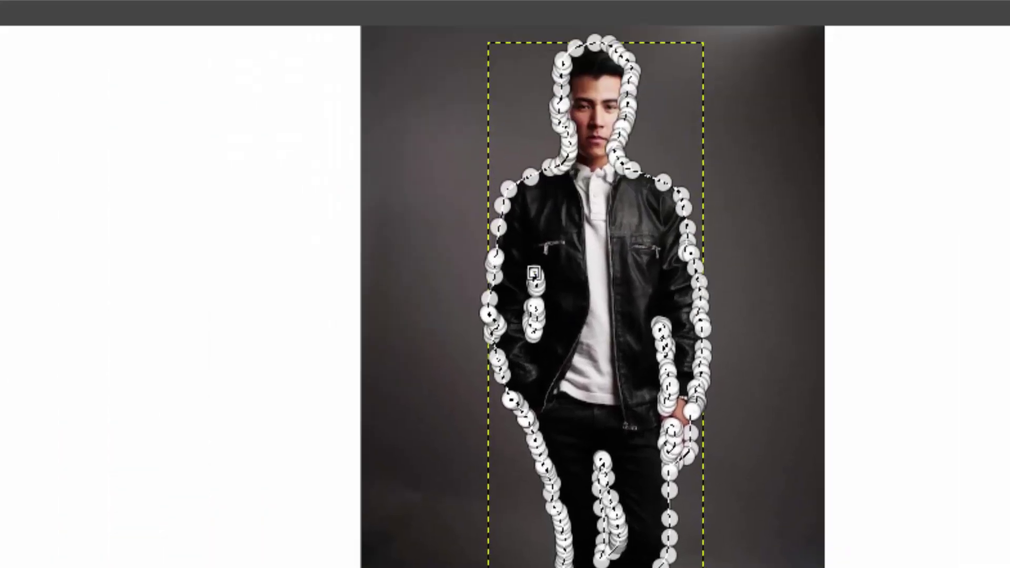
- Clear the selection and hide the original straight-looking photo layer
{"action": "left_click", "coordinate": [123, 47]}
{"action": "left_click", "coordinate": [134, 117]}
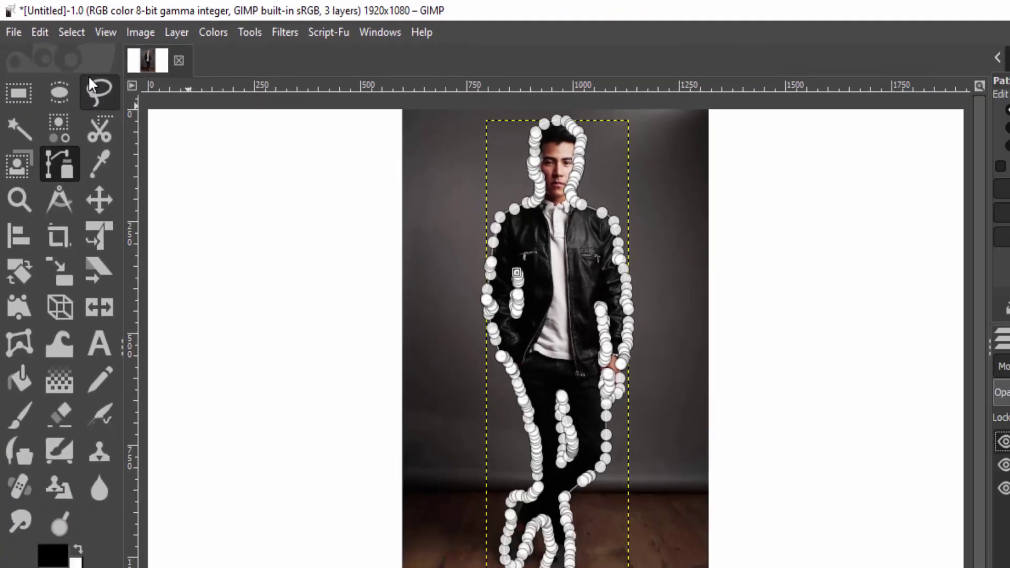
{"action": "left_click", "coordinate": [945, 404]}
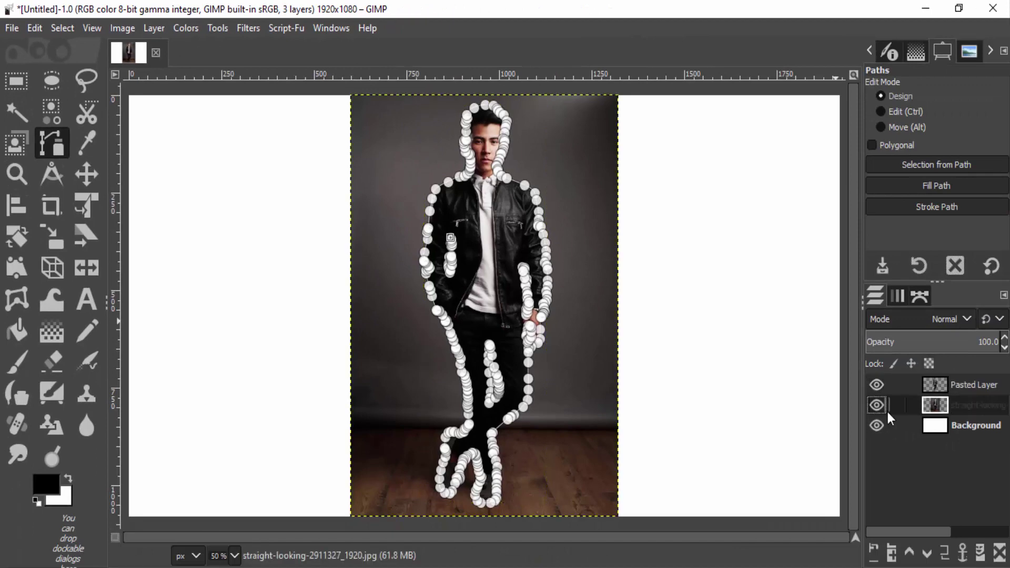
{"action": "left_click", "coordinate": [877, 405]}
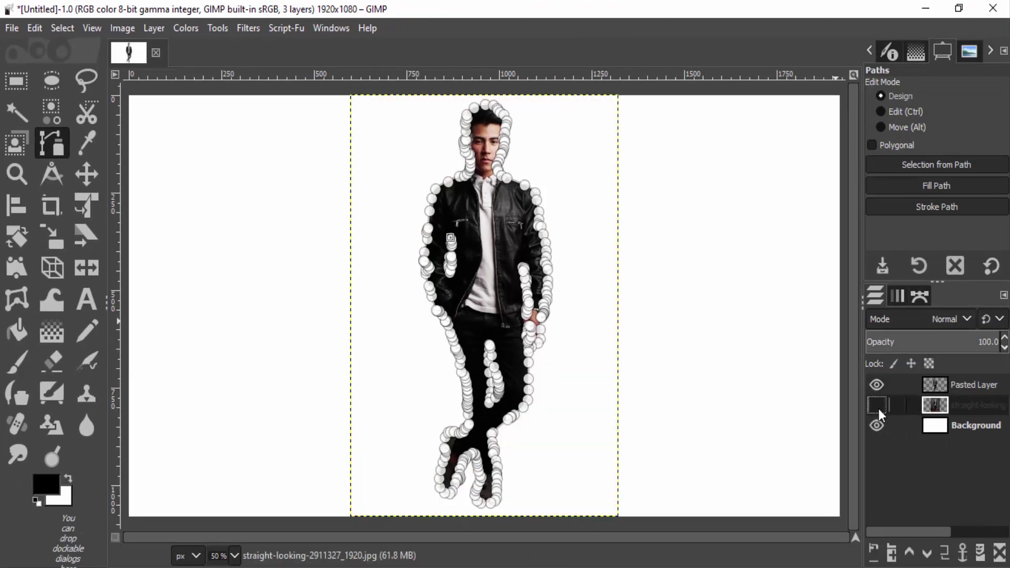
- Switch to the Move tool, rename the pasted layer "Pop Out" and hide it
{"action": "key", "text": "m"}
{"action": "left_click", "coordinate": [973, 388]}
{"action": "double_click", "coordinate": [943, 299]}
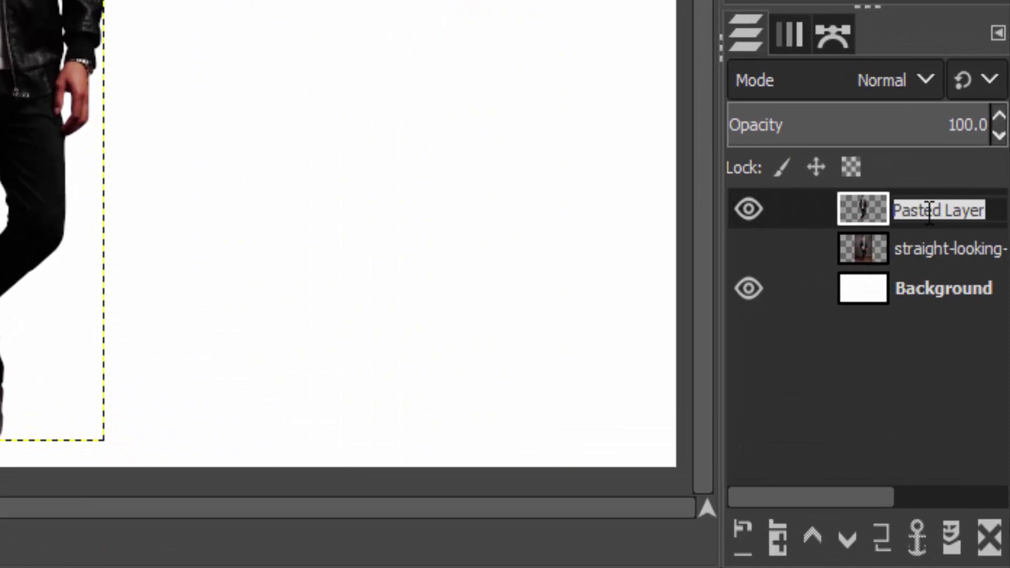
{"action": "type", "text": "Pop Out"}
{"action": "key", "text": "Return"}
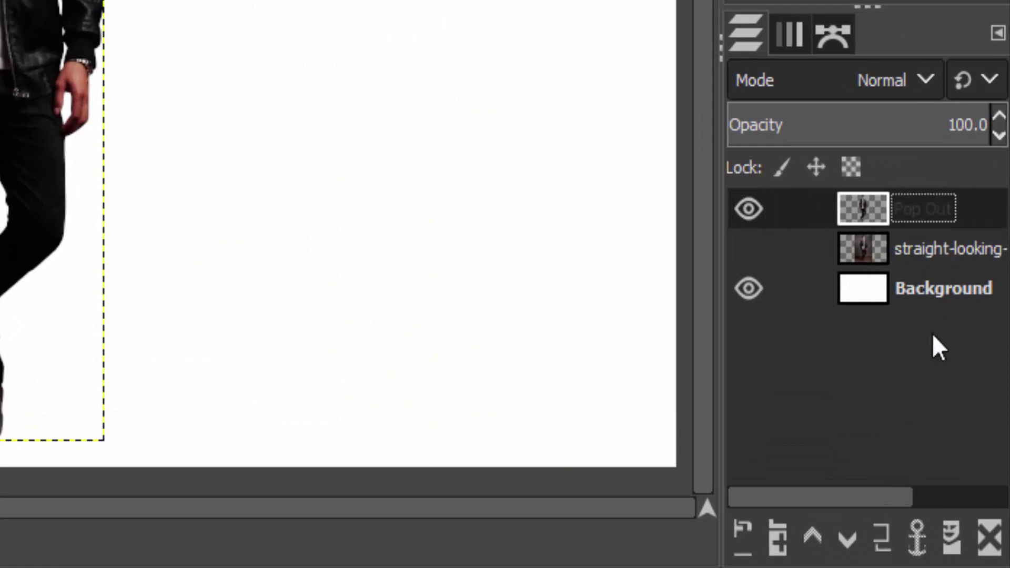
{"action": "left_click", "coordinate": [748, 209]}
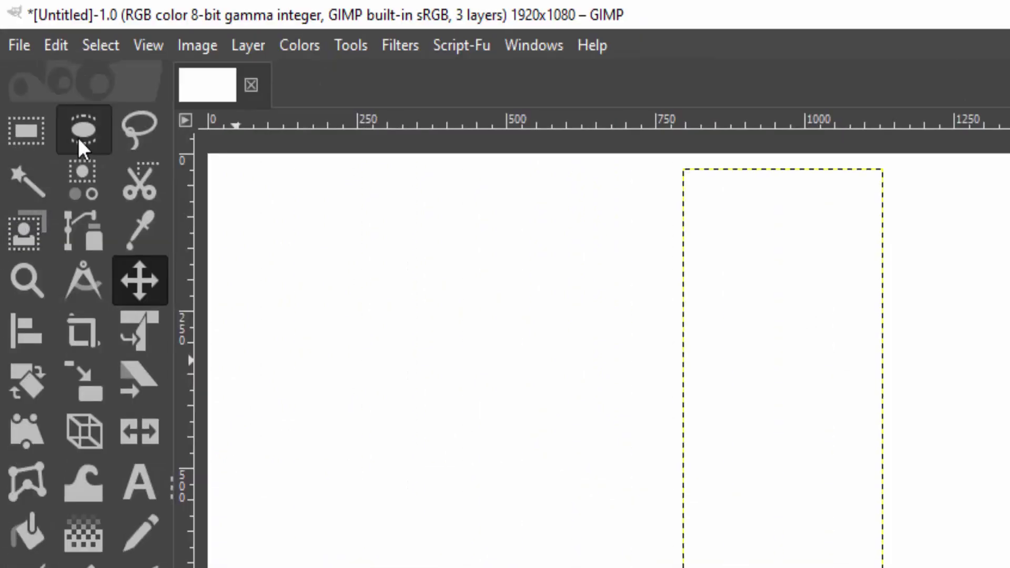
- Create a new 1920 × 1080 px layer filled with transparency above the Pop Out layer
{"action": "left_click", "coordinate": [82, 131]}
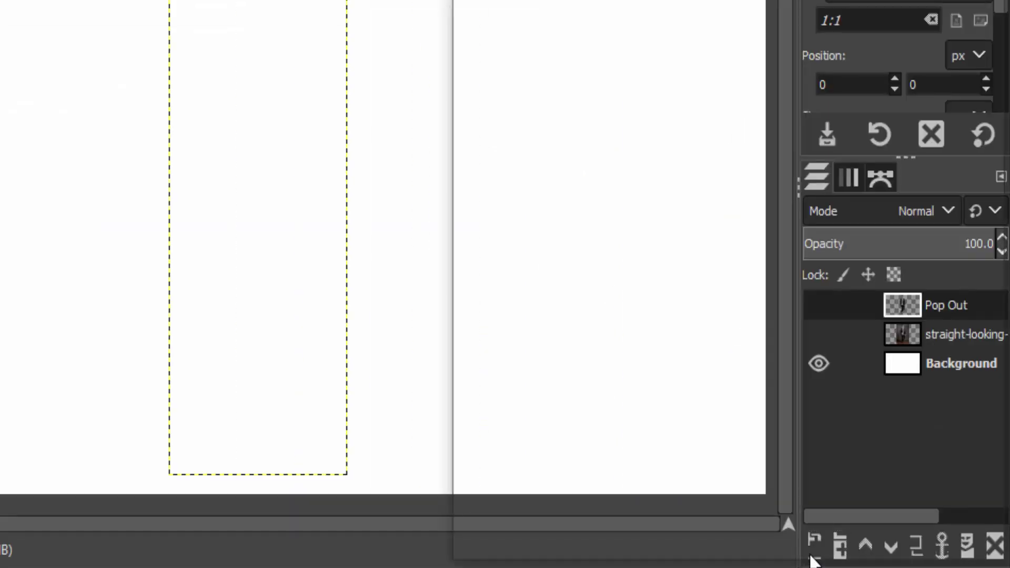
{"action": "left_click", "coordinate": [815, 547]}
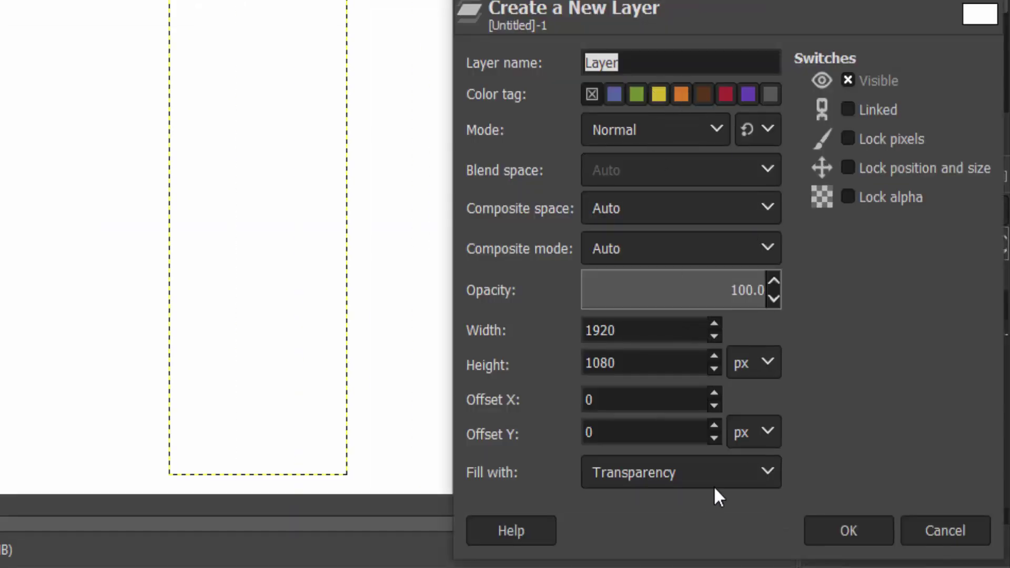
{"action": "left_click", "coordinate": [849, 530]}
- Make a circular selection about 600 px wide near the canvas centre and fill it with black
{"action": "left_click_drag", "start_coordinate": [132, 48], "coordinate": [353, 279]}
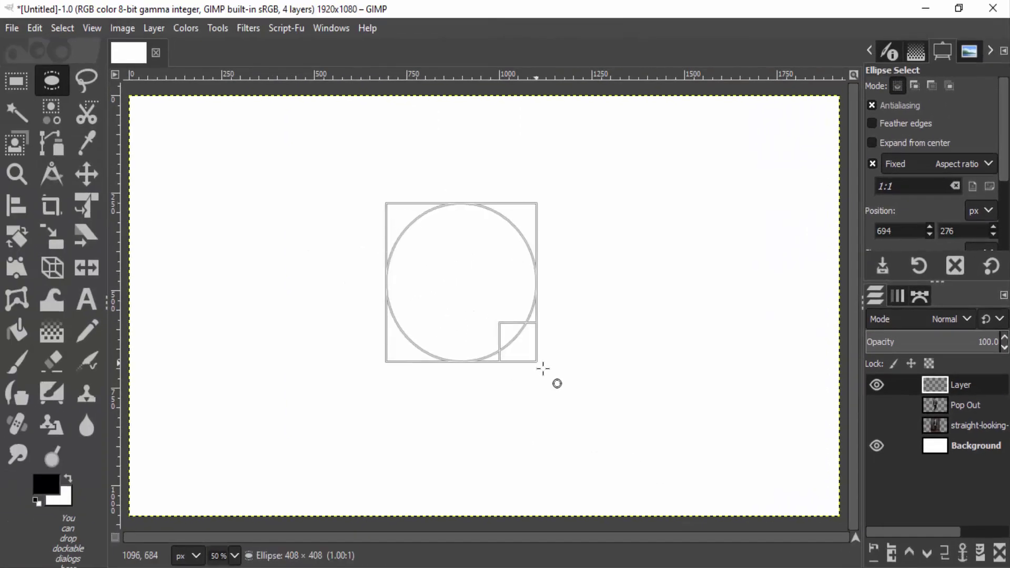
{"action": "left_click_drag", "start_coordinate": [544, 368], "coordinate": [607, 423]}
{"action": "left_click_drag", "start_coordinate": [522, 345], "coordinate": [503, 312]}
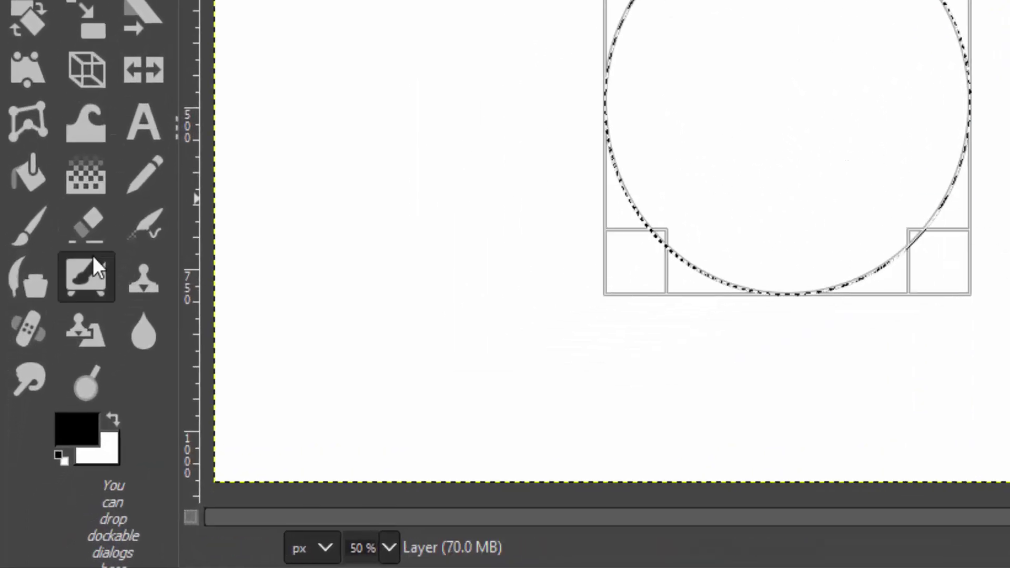
{"action": "left_click", "coordinate": [42, 191]}
{"action": "left_click", "coordinate": [766, 132]}
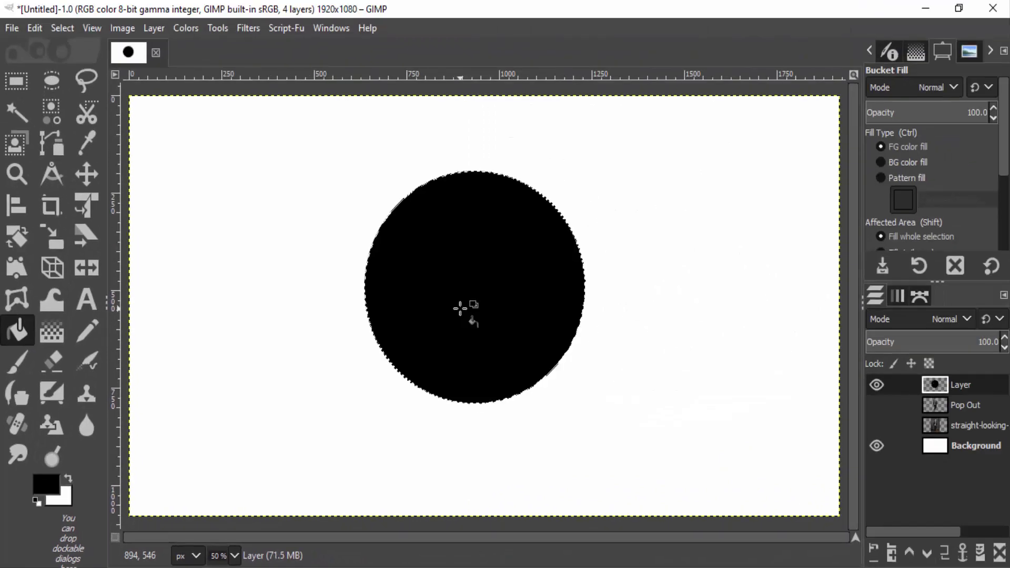
- Change the foreground colour to pink, refill the circle with it and clear the selection
{"action": "left_click", "coordinate": [45, 486]}
{"action": "left_click", "coordinate": [604, 236]}
{"action": "left_click", "coordinate": [515, 273]}
{"action": "left_click", "coordinate": [554, 362]}
{"action": "left_click", "coordinate": [62, 28]}
{"action": "left_click", "coordinate": [61, 71]}
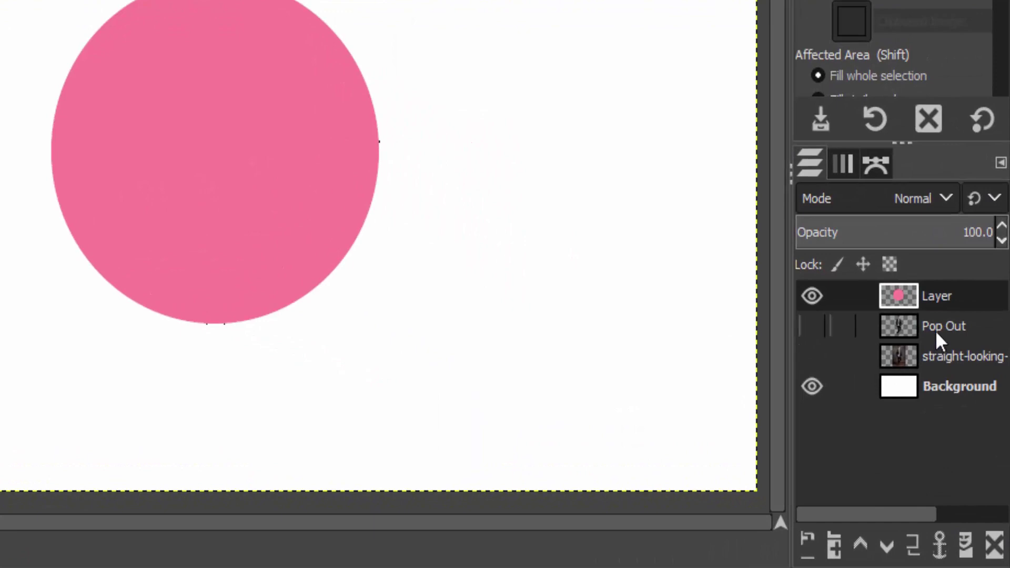
- Show the Pop Out layer and raise it above the pink circle layer
{"action": "left_click", "coordinate": [924, 331]}
{"action": "left_click", "coordinate": [812, 326]}
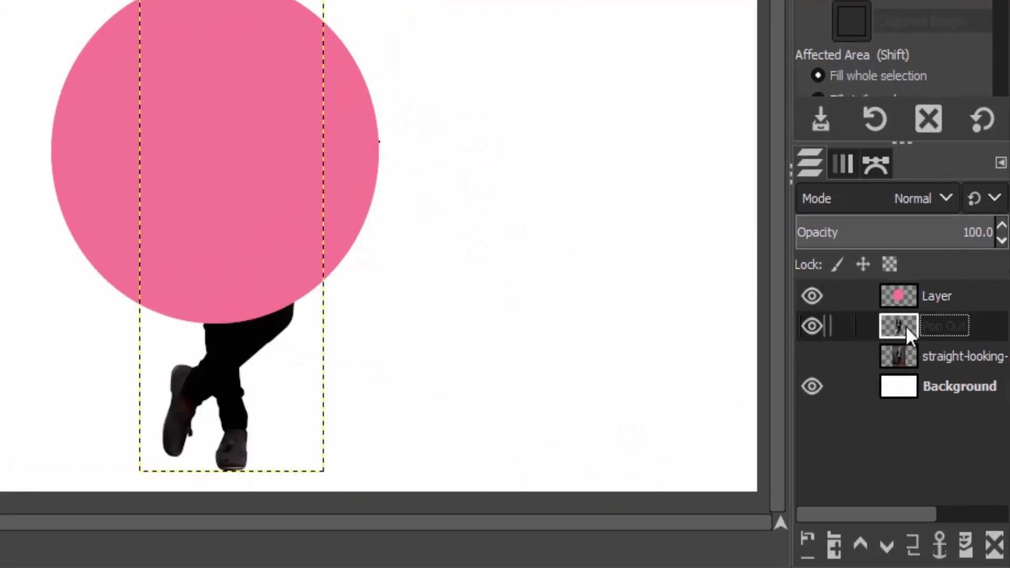
{"action": "left_click", "coordinate": [855, 544]}
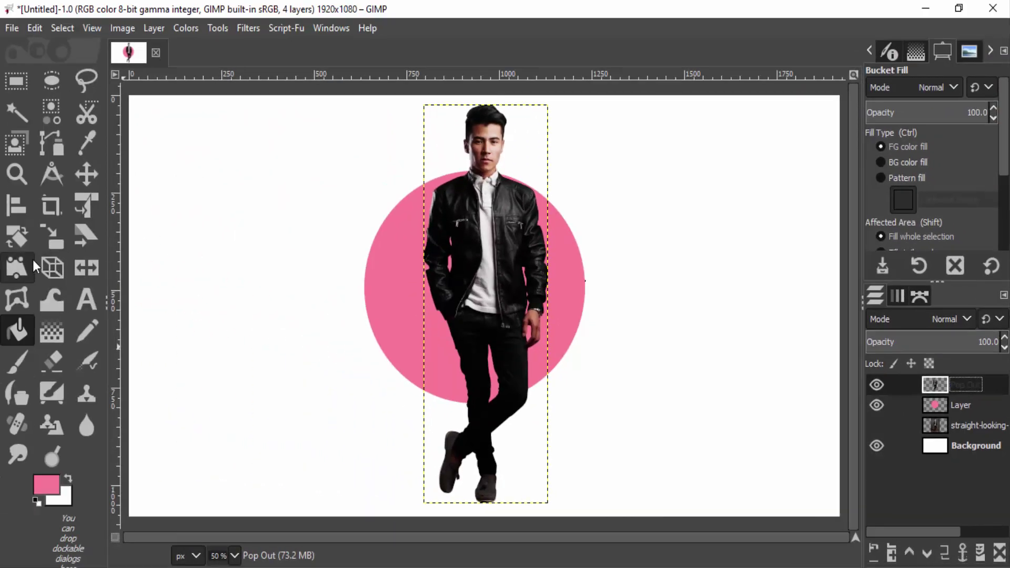
- Scale the Pop Out layer proportionally up to about 470 × 1428 px, keeping the man over the circle
{"action": "left_click", "coordinate": [50, 247]}
{"action": "left_click_drag", "start_coordinate": [449, 411], "coordinate": [368, 505]}
{"action": "left_click_drag", "start_coordinate": [475, 349], "coordinate": [559, 467]}
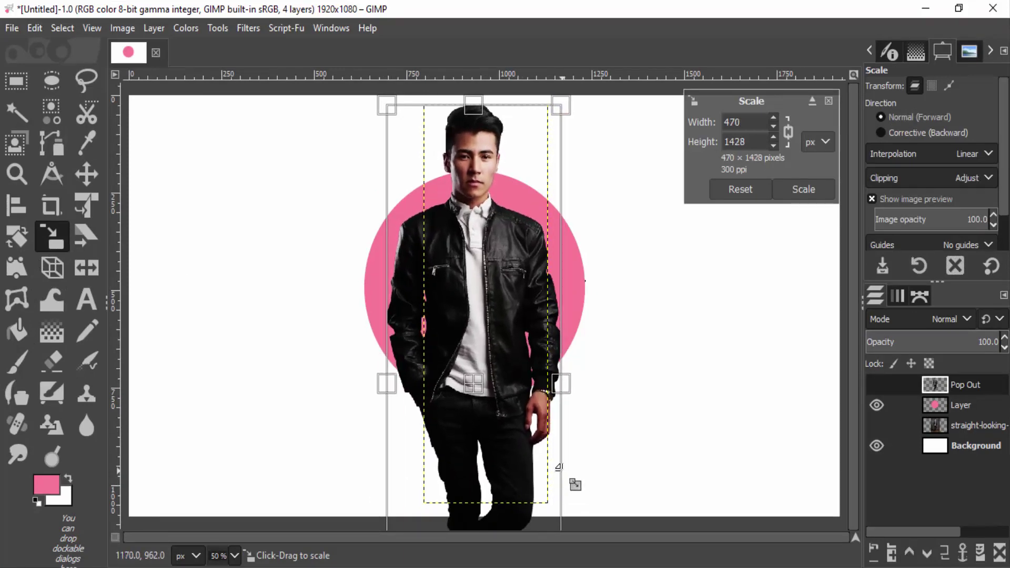
{"action": "left_click", "coordinate": [796, 191]}
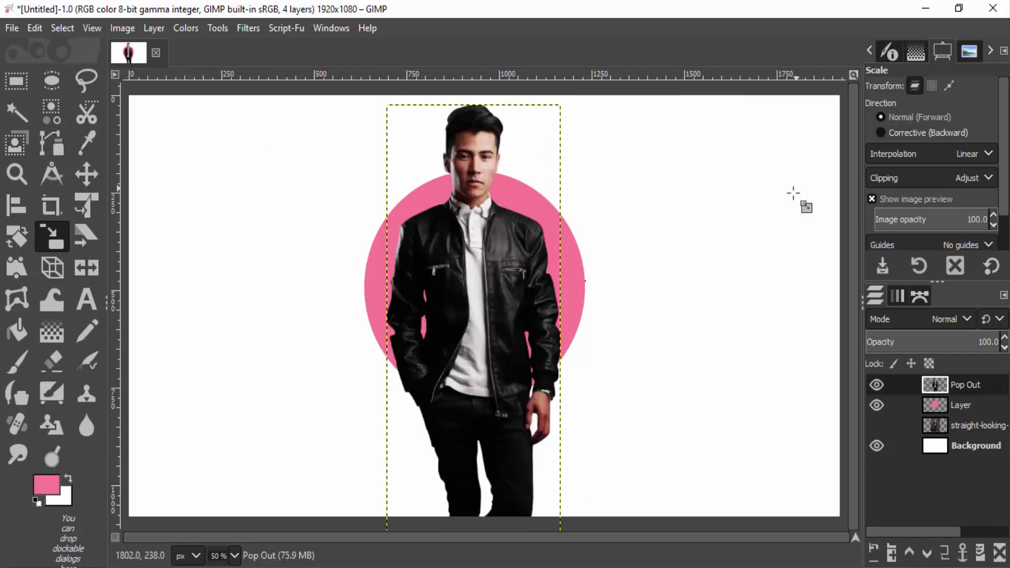
- Scale the Pop Out layer down to about 421 × 1277 px and centre the man over the circle
{"action": "left_click_drag", "start_coordinate": [553, 456], "coordinate": [516, 403]}
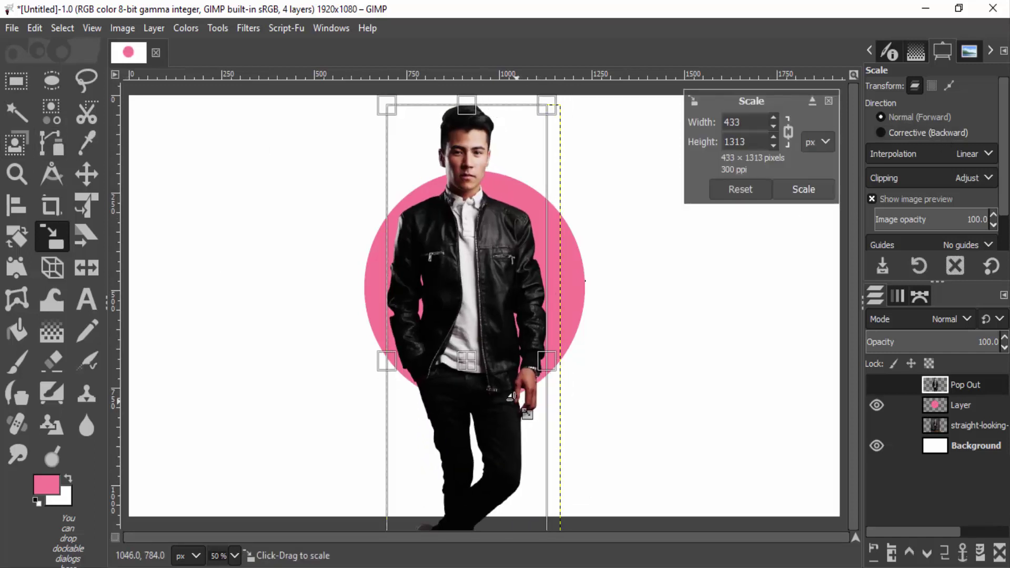
{"action": "left_click_drag", "start_coordinate": [372, 140], "coordinate": [470, 190]}
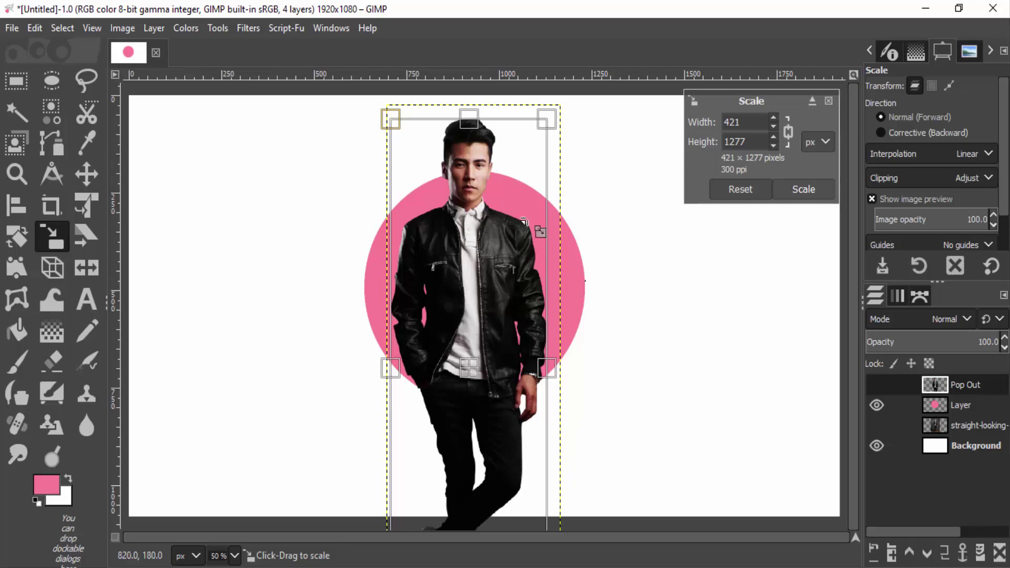
{"action": "left_click_drag", "start_coordinate": [474, 378], "coordinate": [480, 368]}
{"action": "left_click", "coordinate": [802, 192]}
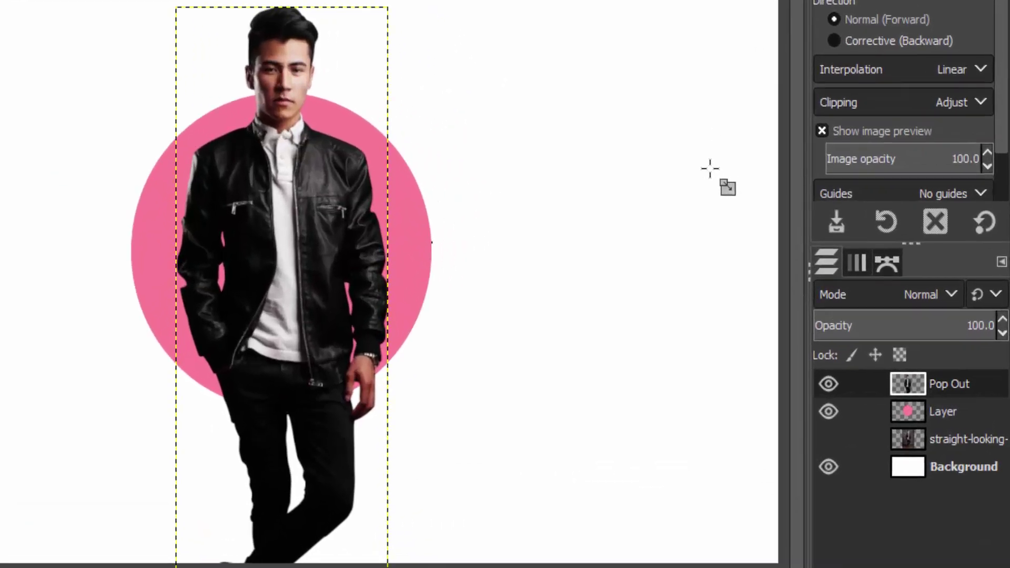
- Make a selection from the pink circle layer's alpha, activate the Pop Out layer and invert the selection
{"action": "left_click", "coordinate": [942, 405]}
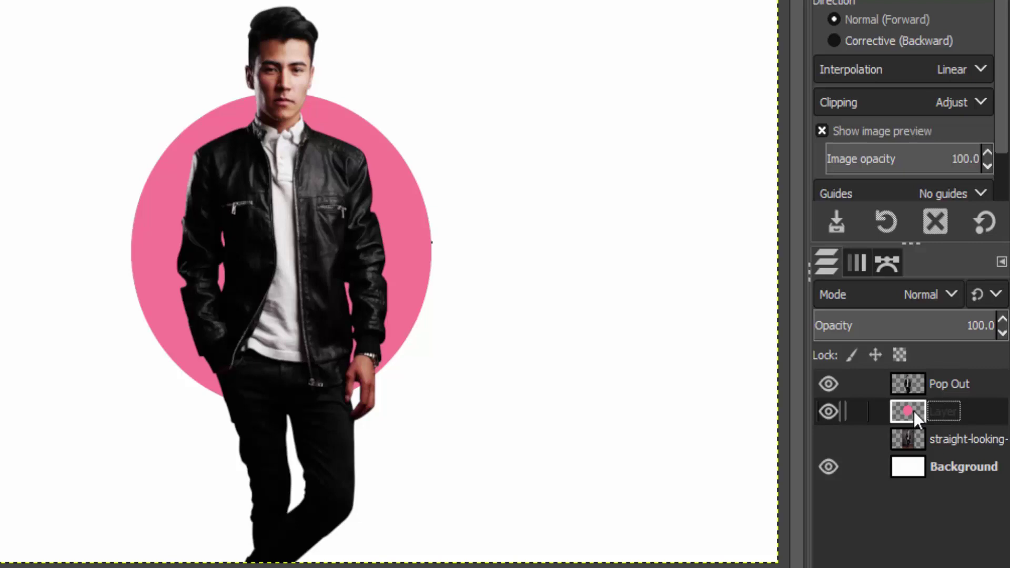
{"action": "left_click", "coordinate": [914, 412], "text": "alt"}
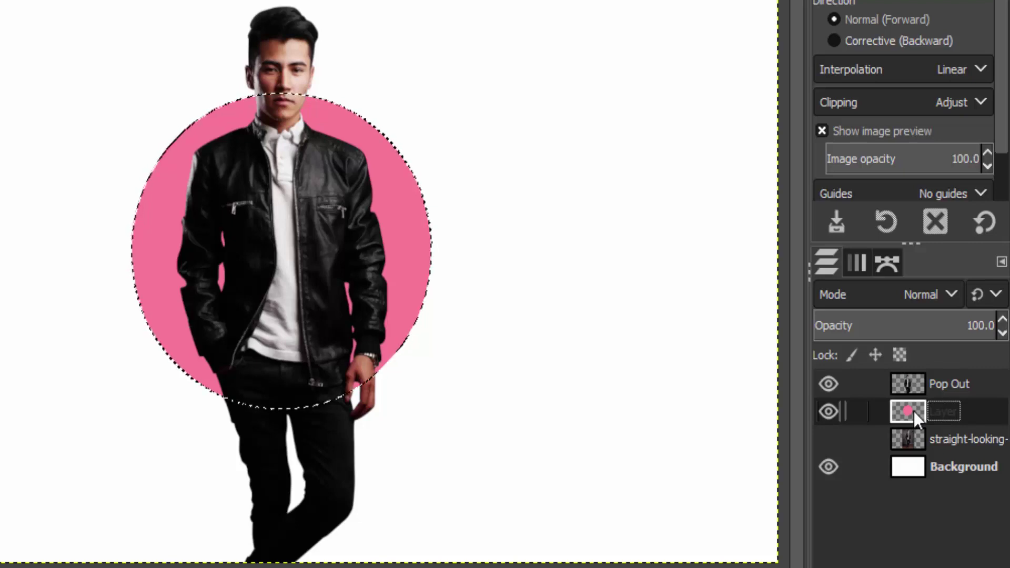
{"action": "left_click", "coordinate": [936, 386]}
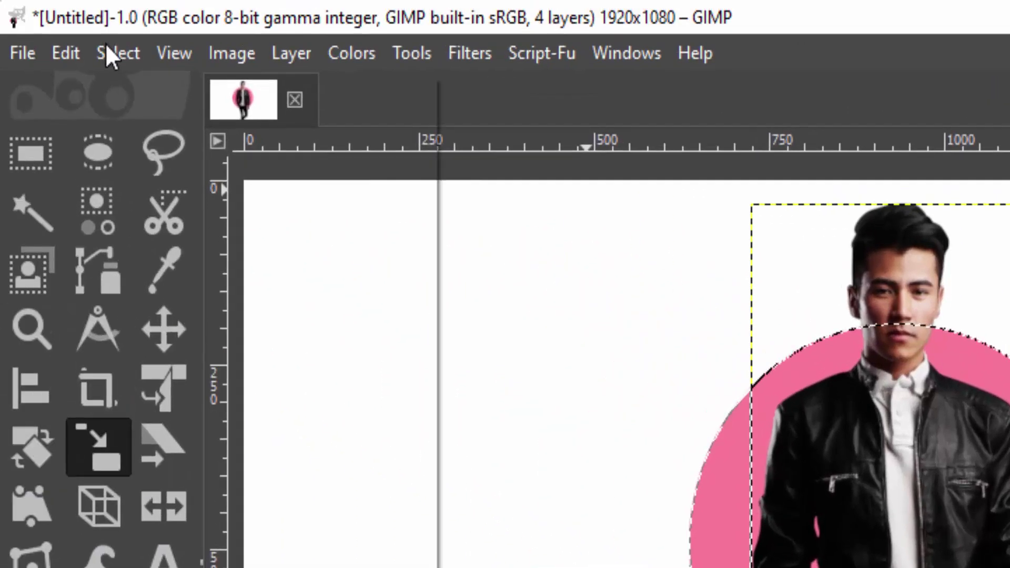
{"action": "left_click", "coordinate": [116, 53]}
{"action": "left_click", "coordinate": [150, 160]}
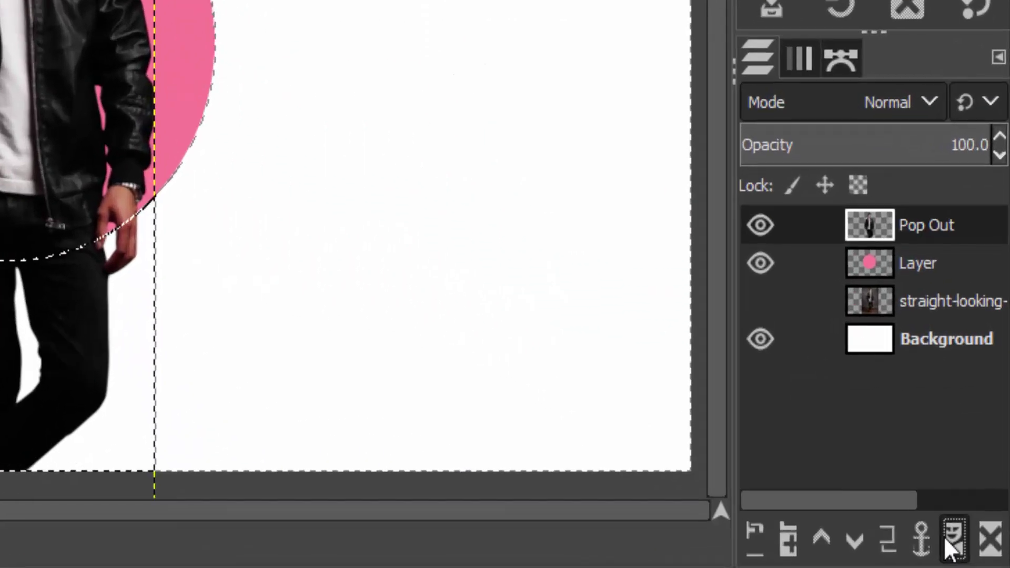
- Add a white layer mask to the Pop Out layer, reset the colours to black and white and choose the Paintbrush
{"action": "left_click", "coordinate": [980, 553]}
{"action": "left_click", "coordinate": [793, 530]}
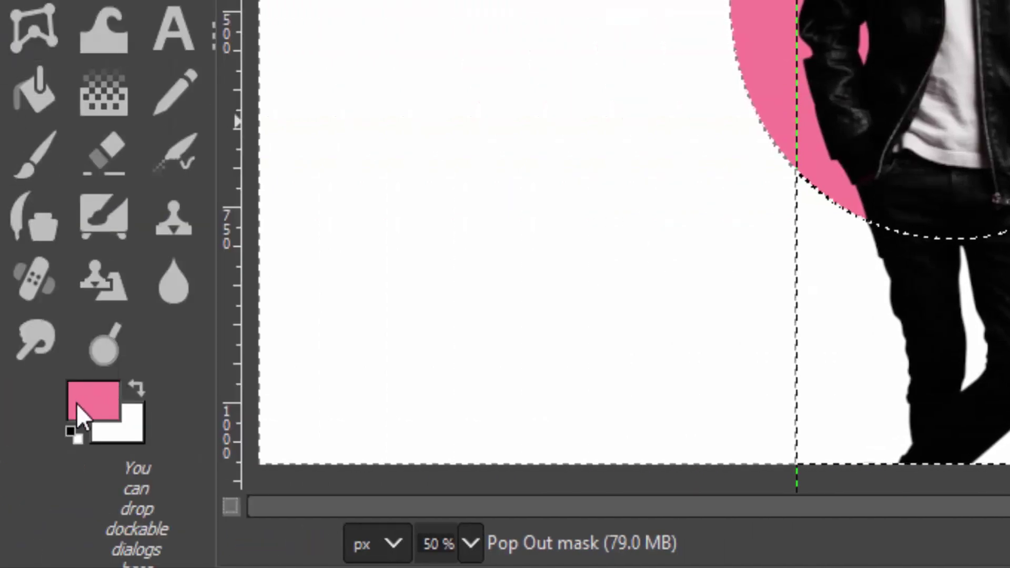
{"action": "left_click", "coordinate": [70, 432]}
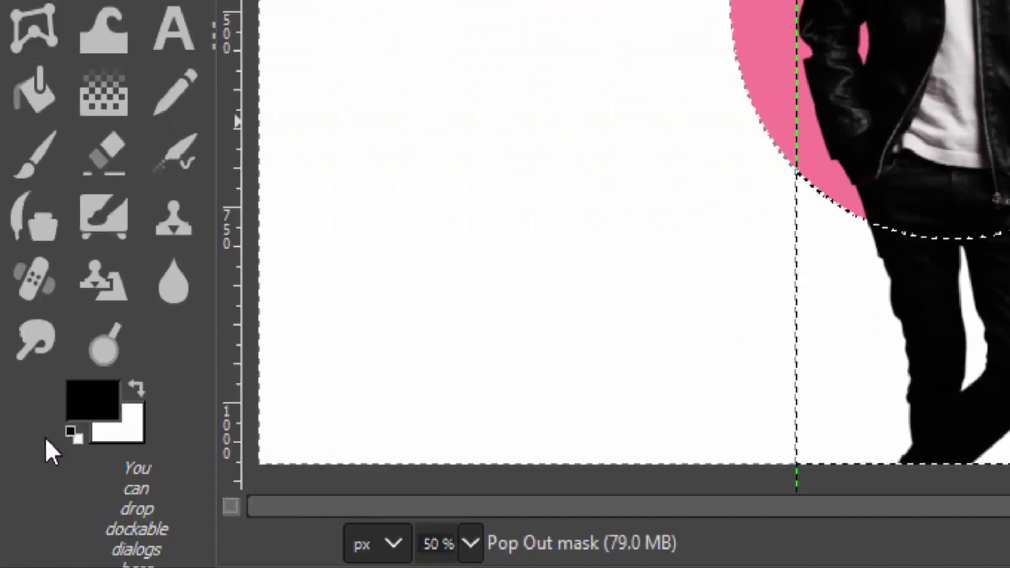
{"action": "left_click", "coordinate": [45, 154]}
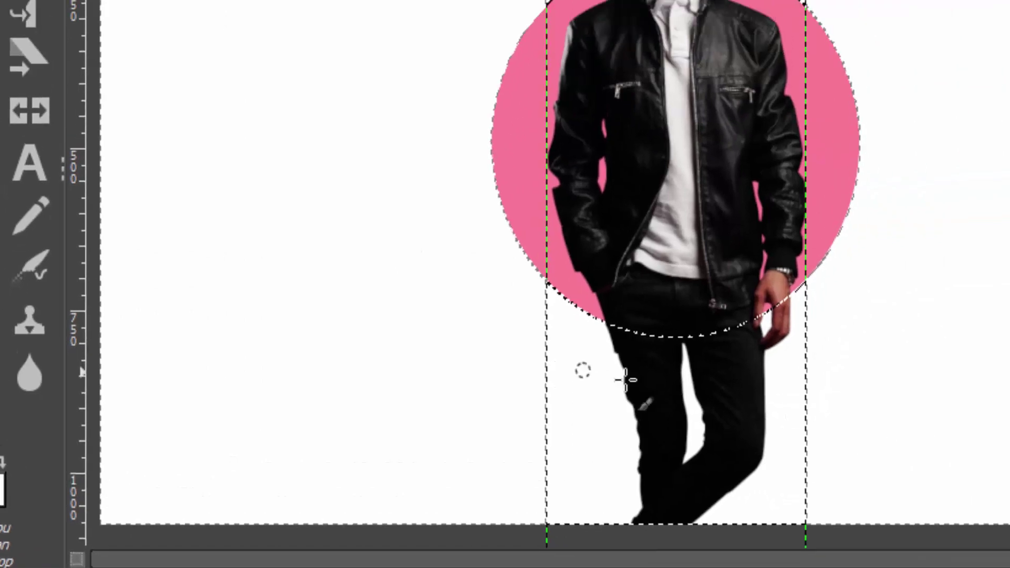
- Paint black on the Pop Out mask with a large brush to hide the man's legs below the circle
{"action": "key", "text": "bracketright"}
{"action": "key", "text": "bracketright"}
{"action": "key", "text": "bracketright"}
{"action": "key", "text": "bracketright"}
{"action": "left_click_drag", "start_coordinate": [648, 425], "coordinate": [641, 419]}
{"action": "key", "text": "plus"}
{"action": "key", "text": "plus"}
- Mask out the remaining trousers between the circle's lower edge and the hand with a smaller brush, keeping the fingers
{"action": "key", "text": "plus"}
{"action": "key", "text": "bracketleft"}
{"action": "key", "text": "bracketleft"}
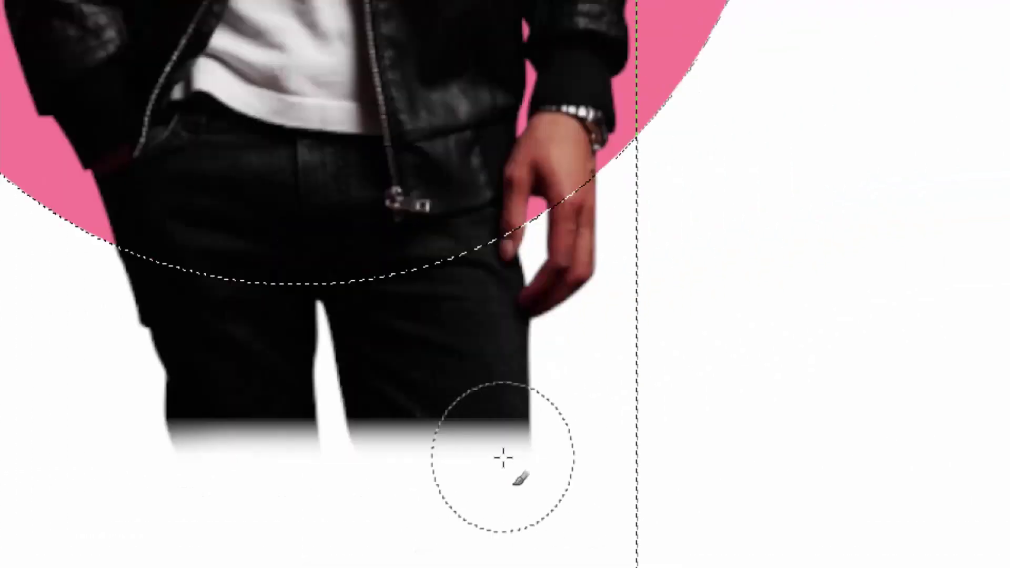
{"action": "mouse_move", "coordinate": [467, 424]}
{"action": "left_mouse_down"}
{"action": "mouse_move", "coordinate": [132, 423]}
{"action": "mouse_move", "coordinate": [148, 321]}
{"action": "mouse_move", "coordinate": [340, 252]}
{"action": "mouse_move", "coordinate": [442, 359]}
{"action": "mouse_move", "coordinate": [500, 390]}
{"action": "left_mouse_up"}
{"action": "key", "text": "bracketleft"}
{"action": "key", "text": "bracketleft"}
{"action": "key", "text": "bracketleft"}
{"action": "key", "text": "plus"}
{"action": "key", "text": "plus"}
{"action": "key", "text": "plus"}
{"action": "key", "text": "bracketleft"}
{"action": "key", "text": "bracketleft"}
{"action": "key", "text": "bracketleft"}
{"action": "key", "text": "bracketleft"}
{"action": "left_click_drag", "start_coordinate": [460, 142], "coordinate": [479, 289]}
{"action": "key", "text": "bracketleft"}
{"action": "key", "text": "bracketleft"}
{"action": "key", "text": "bracketleft"}
{"action": "key", "text": "bracketleft"}
{"action": "key", "text": "bracketleft"}
{"action": "key", "text": "bracketleft"}
{"action": "key", "text": "bracketleft"}
{"action": "key", "text": "bracketleft"}
{"action": "mouse_move", "coordinate": [500, 253]}
{"action": "left_mouse_down"}
{"action": "mouse_move", "coordinate": [600, 189]}
{"action": "mouse_move", "coordinate": [493, 239]}
{"action": "mouse_move", "coordinate": [451, 377]}
{"action": "mouse_move", "coordinate": [532, 274]}
{"action": "mouse_move", "coordinate": [577, 412]}
{"action": "mouse_move", "coordinate": [533, 311]}
{"action": "mouse_move", "coordinate": [551, 298]}
{"action": "left_mouse_up"}
{"action": "left_click_drag", "start_coordinate": [536, 260], "coordinate": [488, 452]}
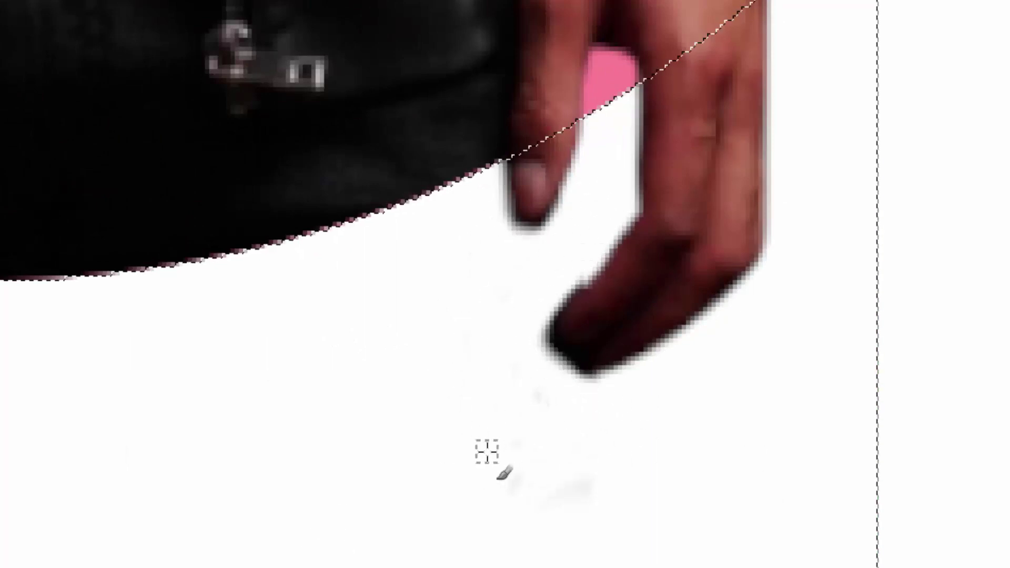
- Clean up the mask edges around the protruding fingers with a finer brush
{"action": "key", "text": "bracketleft"}
{"action": "key", "text": "bracketleft"}
{"action": "key", "text": "bracketleft"}
{"action": "key", "text": "bracketleft"}
{"action": "key", "text": "bracketleft"}
{"action": "key", "text": "bracketleft"}
{"action": "key", "text": "bracketleft"}
{"action": "mouse_move", "coordinate": [567, 286]}
{"action": "left_mouse_down"}
{"action": "mouse_move", "coordinate": [544, 321]}
{"action": "mouse_move", "coordinate": [623, 397]}
{"action": "left_mouse_up"}
{"action": "scroll", "coordinate": [567, 419], "scroll_direction": "down", "scroll_amount": 6}
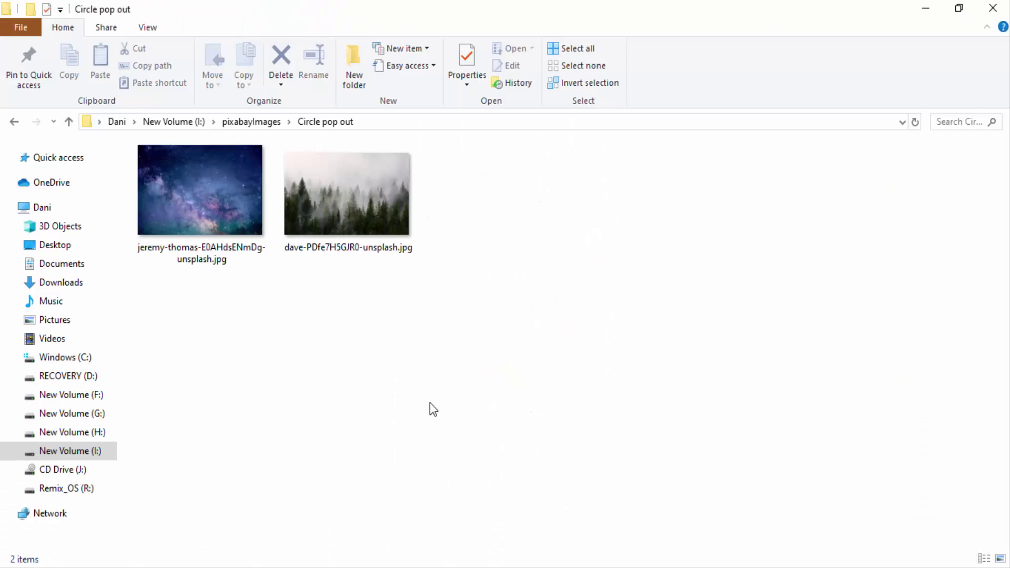
- Clear the selection and bring the starry galaxy image from the Circle pop out folder into GIMP as a layer
{"action": "left_click", "coordinate": [168, 192]}
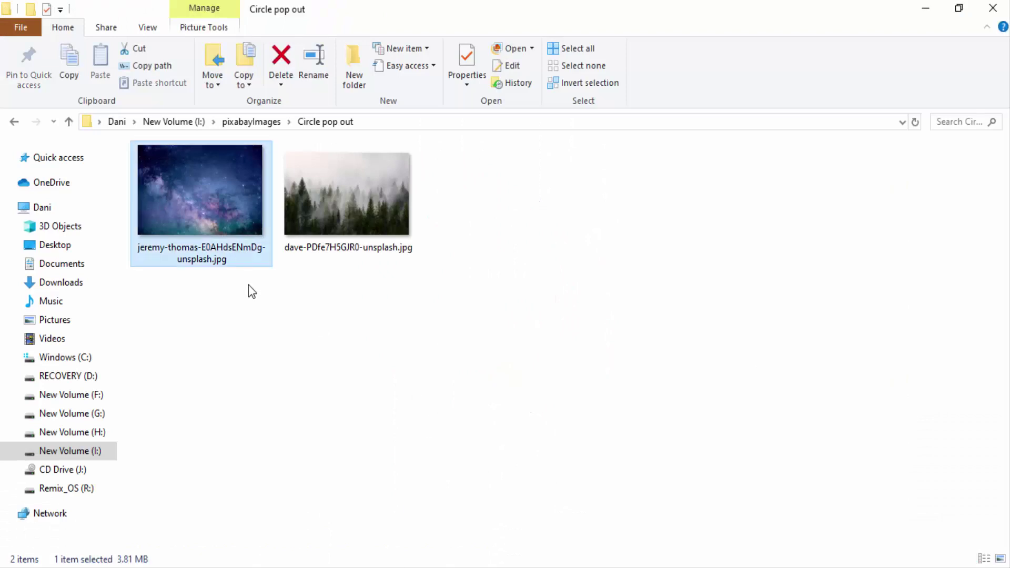
{"action": "left_click_drag", "start_coordinate": [234, 230], "coordinate": [541, 435]}
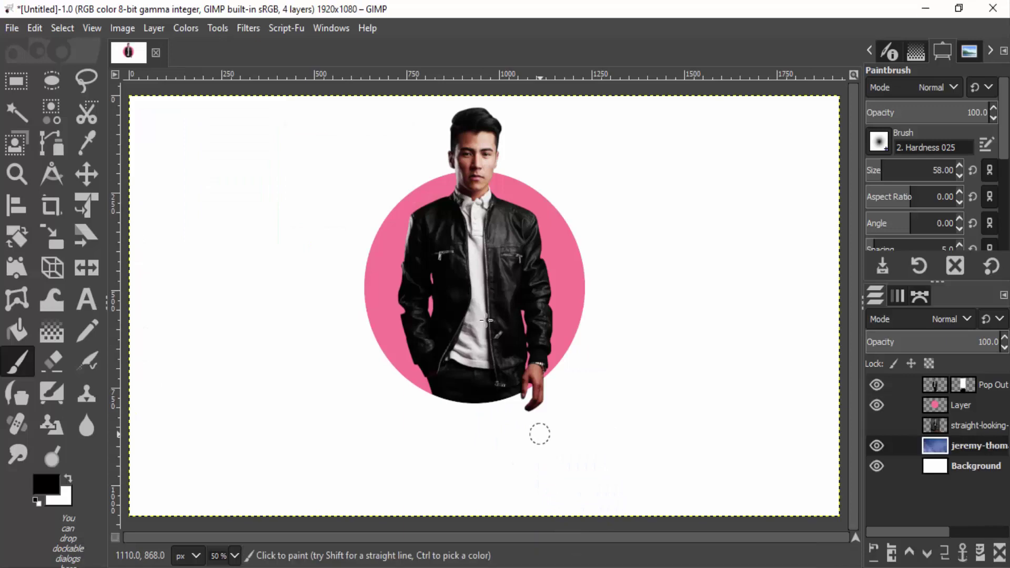
- Scale the galaxy layer down to about 1650 × 1126 px and position it over the canvas behind the man
{"action": "scroll", "coordinate": [603, 380], "scroll_direction": "down", "scroll_amount": 5}
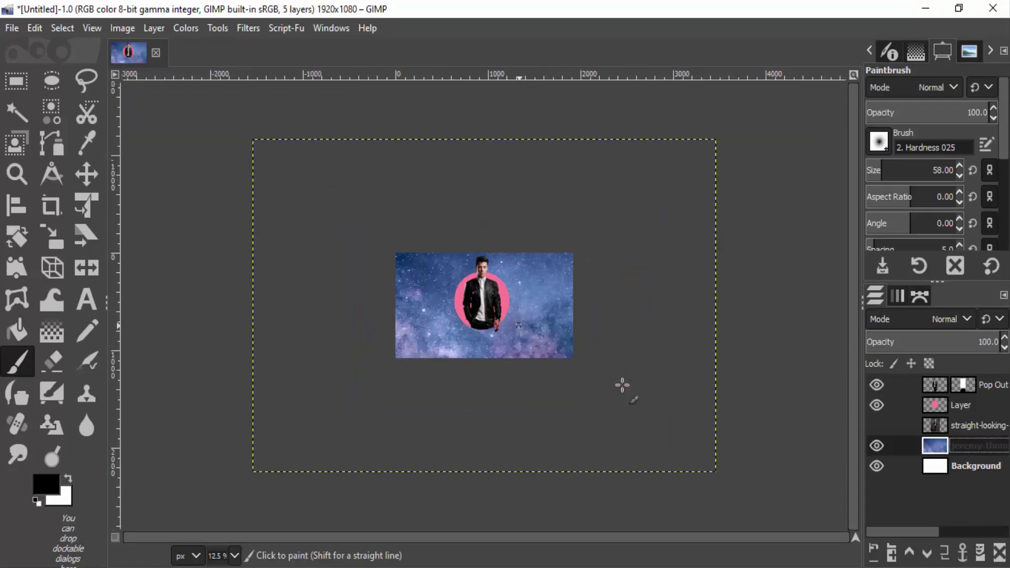
{"action": "scroll", "coordinate": [640, 395], "scroll_direction": "up", "scroll_amount": 1}
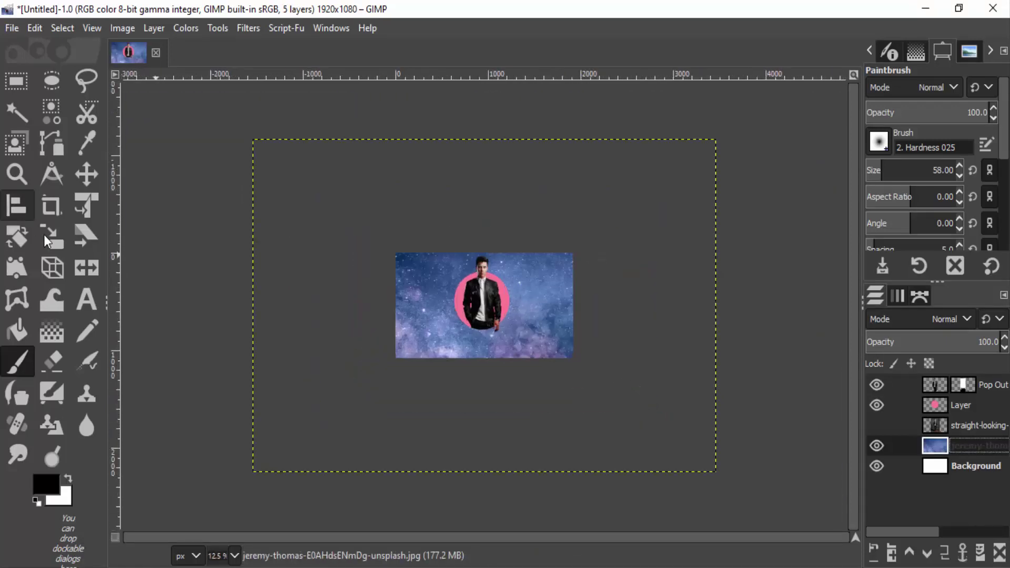
{"action": "left_click", "coordinate": [52, 236]}
{"action": "left_click", "coordinate": [631, 416]}
{"action": "left_click_drag", "start_coordinate": [650, 433], "coordinate": [521, 327]}
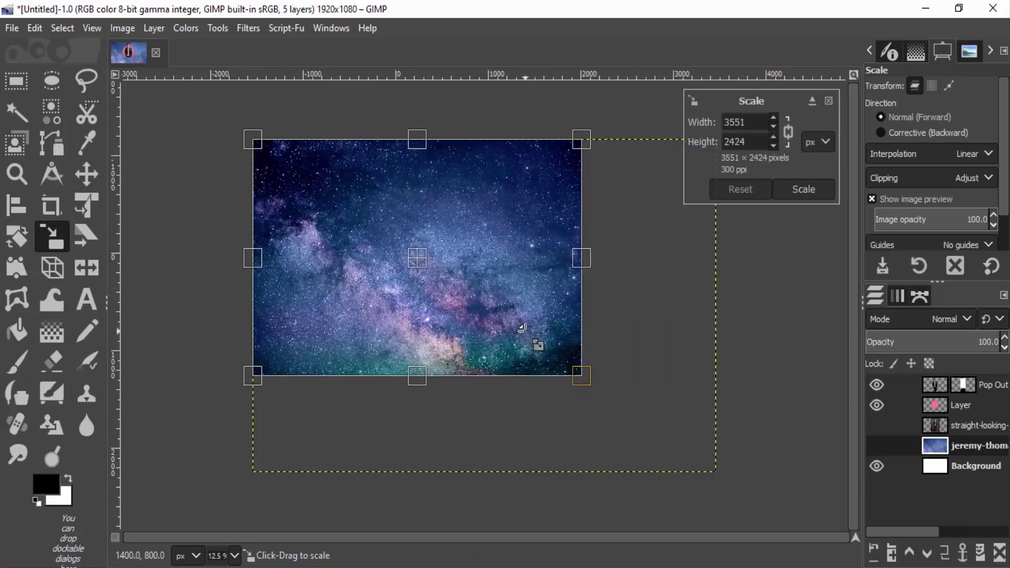
{"action": "left_click_drag", "start_coordinate": [251, 143], "coordinate": [363, 290]}
{"action": "left_click_drag", "start_coordinate": [568, 373], "coordinate": [551, 359]}
{"action": "left_click_drag", "start_coordinate": [401, 245], "coordinate": [415, 258]}
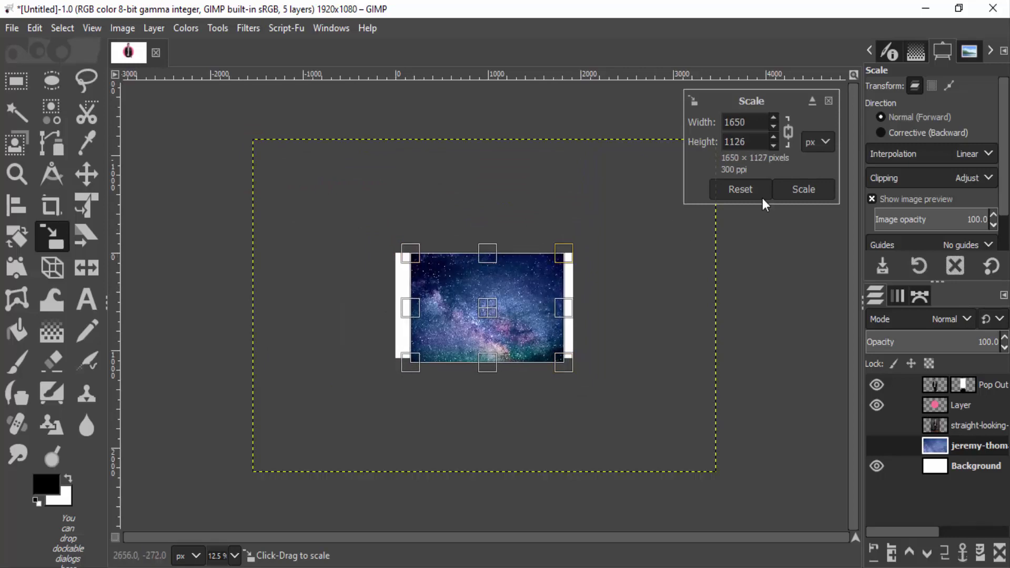
{"action": "left_click", "coordinate": [805, 188]}
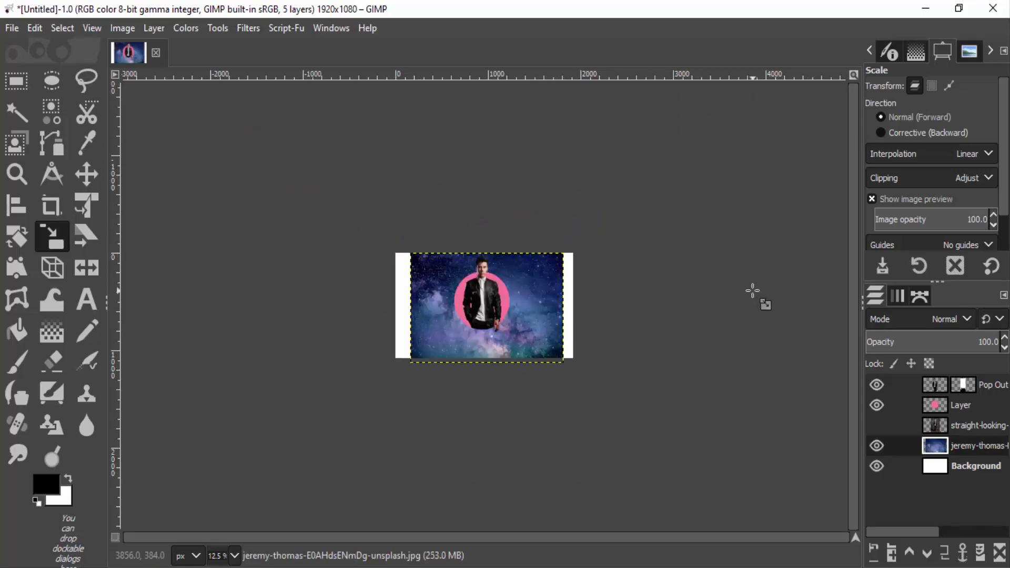
- Move the galaxy layer up the stack to directly beneath the pink circle layer
{"action": "scroll", "coordinate": [753, 291], "scroll_direction": "up", "scroll_amount": 4}
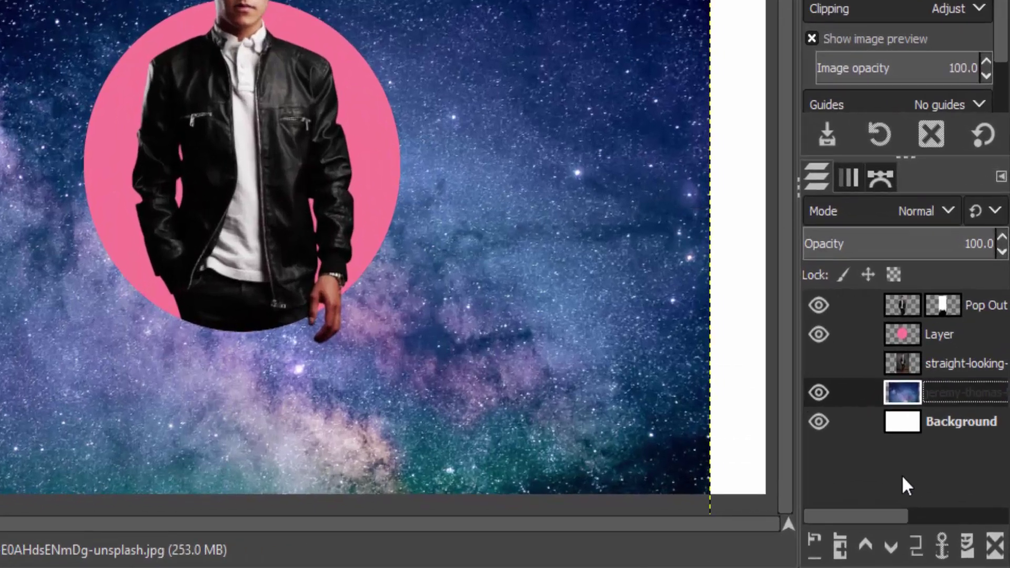
{"action": "left_click", "coordinate": [910, 553]}
{"action": "left_click", "coordinate": [866, 551]}
{"action": "left_click", "coordinate": [866, 552]}
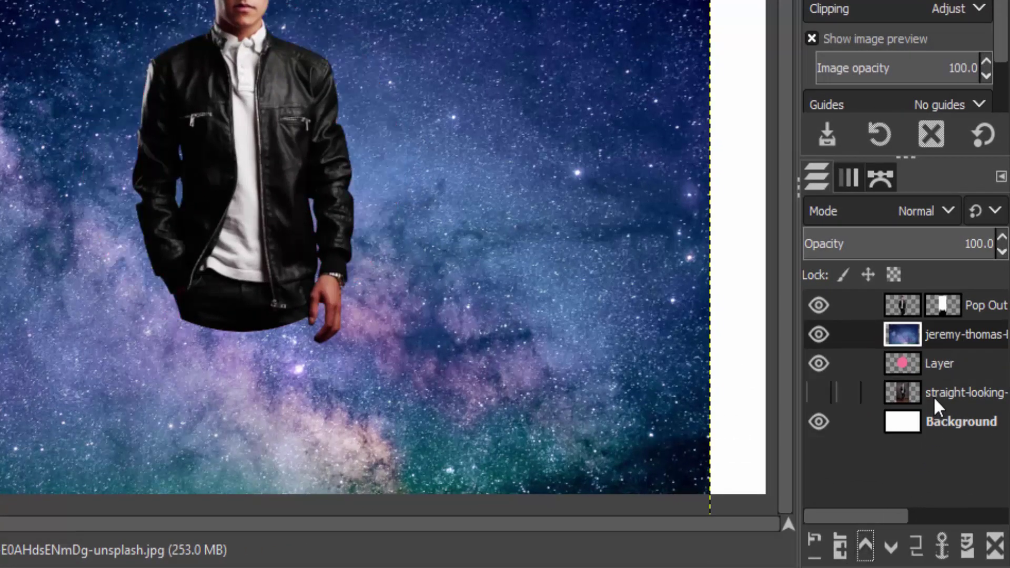
{"action": "left_click", "coordinate": [891, 547]}
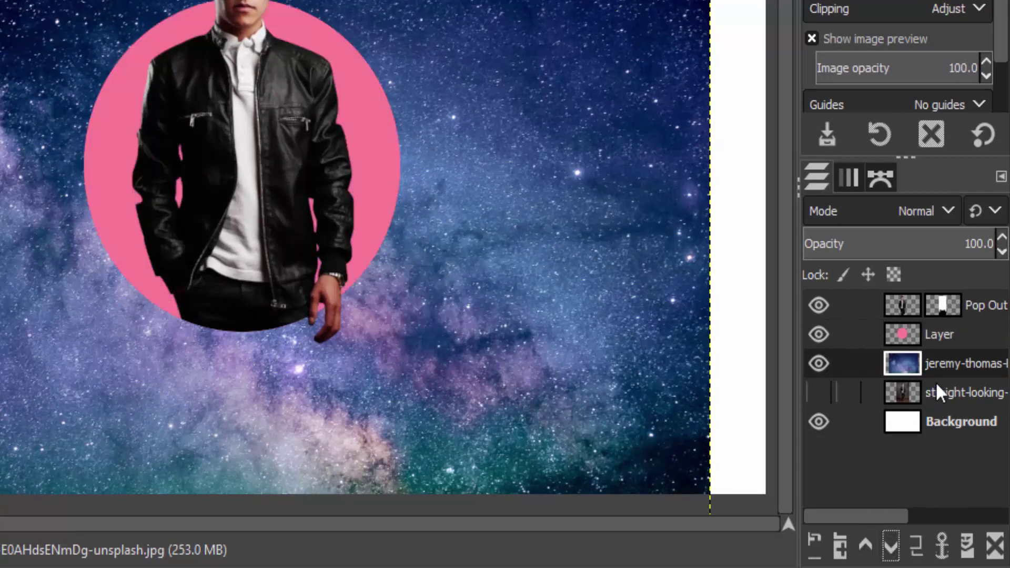
- Make a selection from the pink circle layer's alpha
{"action": "double_click", "coordinate": [942, 335]}
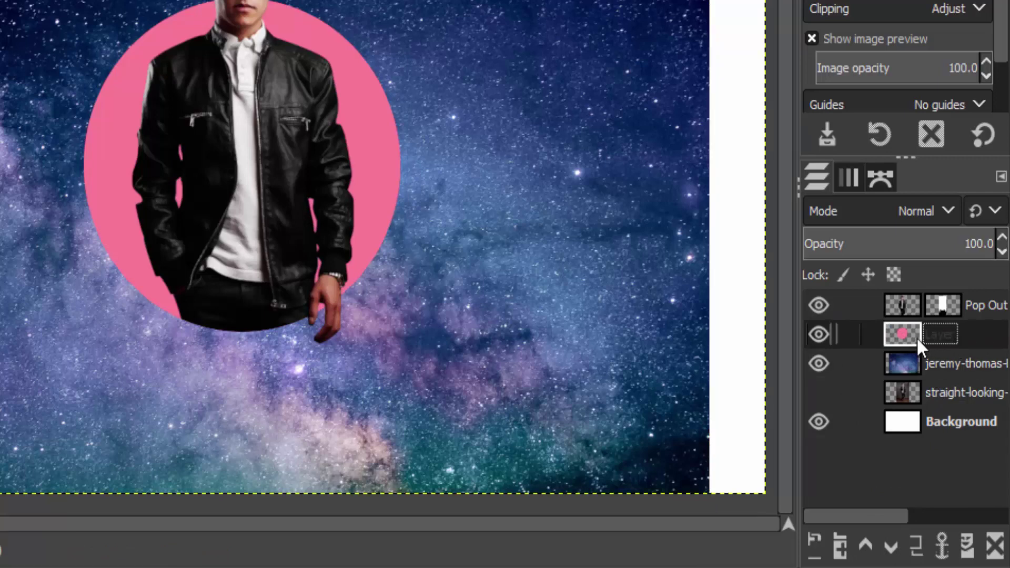
{"action": "right_click", "coordinate": [945, 338]}
{"action": "left_click", "coordinate": [852, 479]}
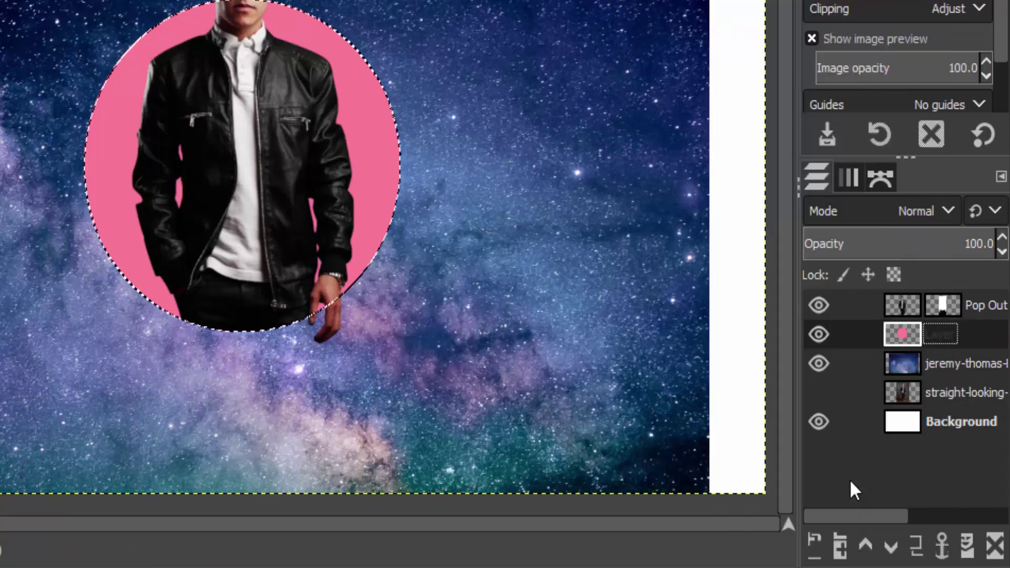
- Add a layer mask from the circular selection to the galaxy layer and raise it above the pink circle layer
{"action": "left_click", "coordinate": [904, 363]}
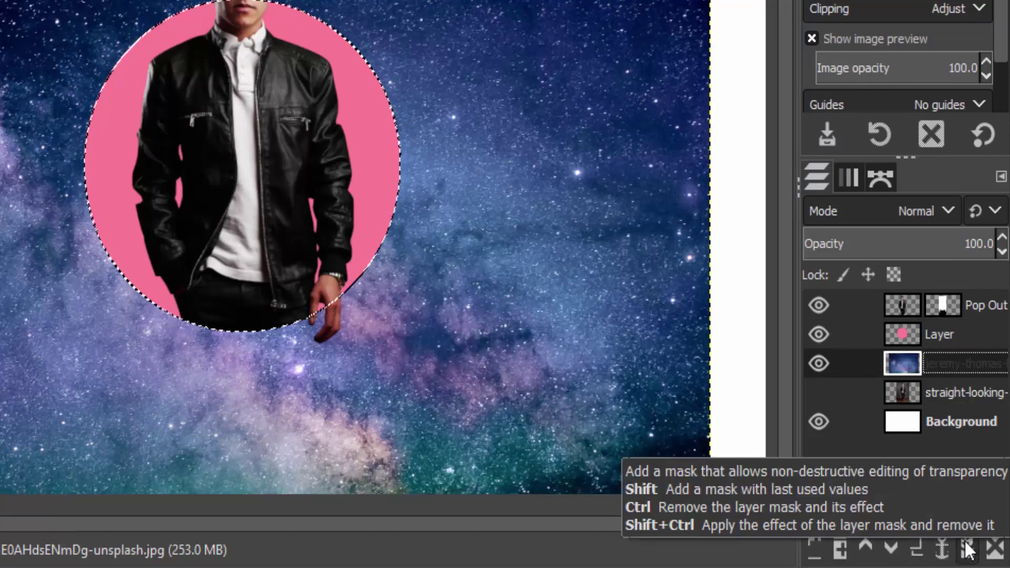
{"action": "left_click", "coordinate": [966, 544]}
{"action": "left_click", "coordinate": [744, 376]}
{"action": "left_click", "coordinate": [857, 534]}
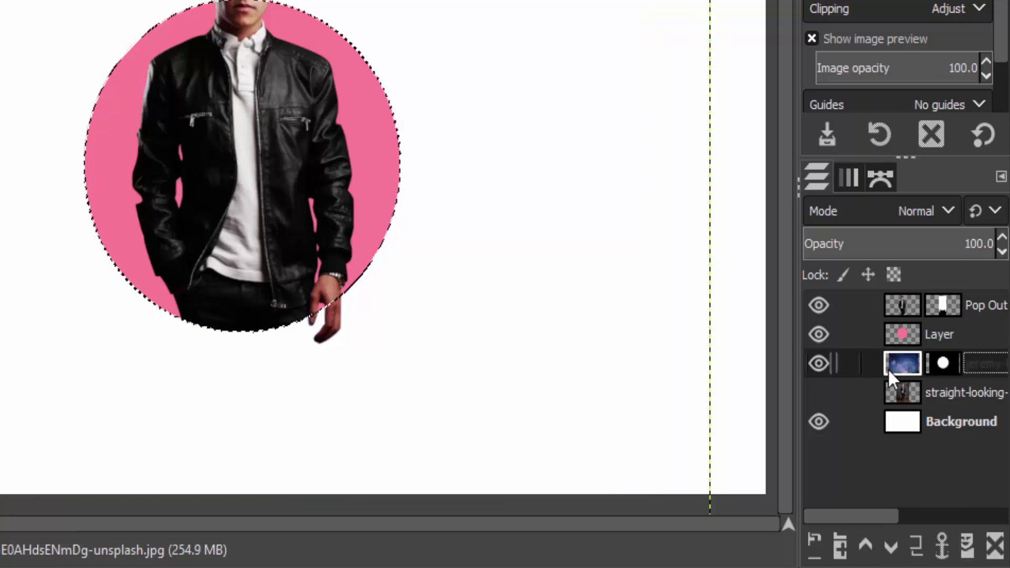
{"action": "left_click", "coordinate": [860, 538]}
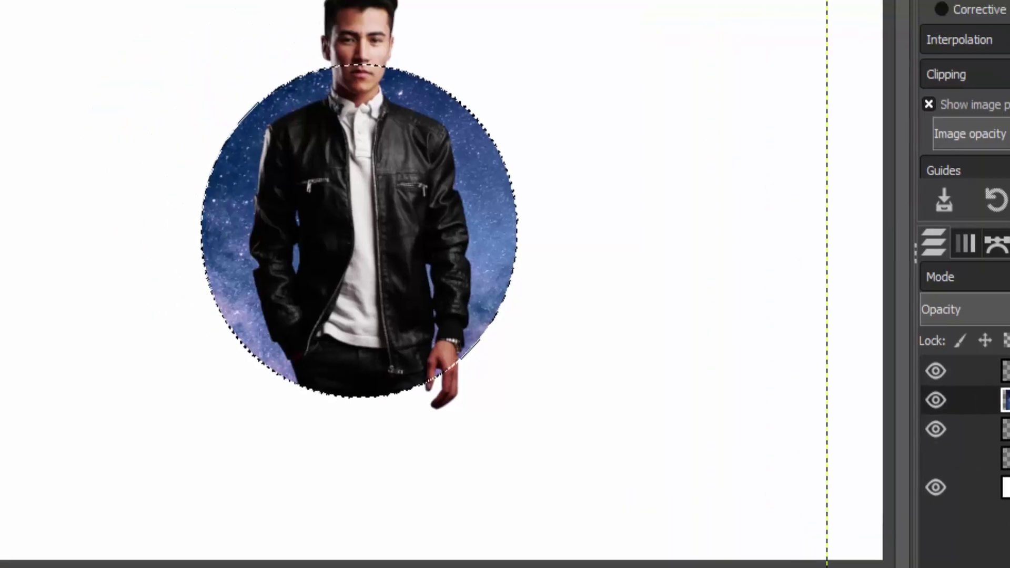
- Clear the selection and adjust the galaxy layer's blues with Hue-Saturation: hue 76.8, lightness -7.3, saturation 17.1
{"action": "left_click", "coordinate": [87, 40]}
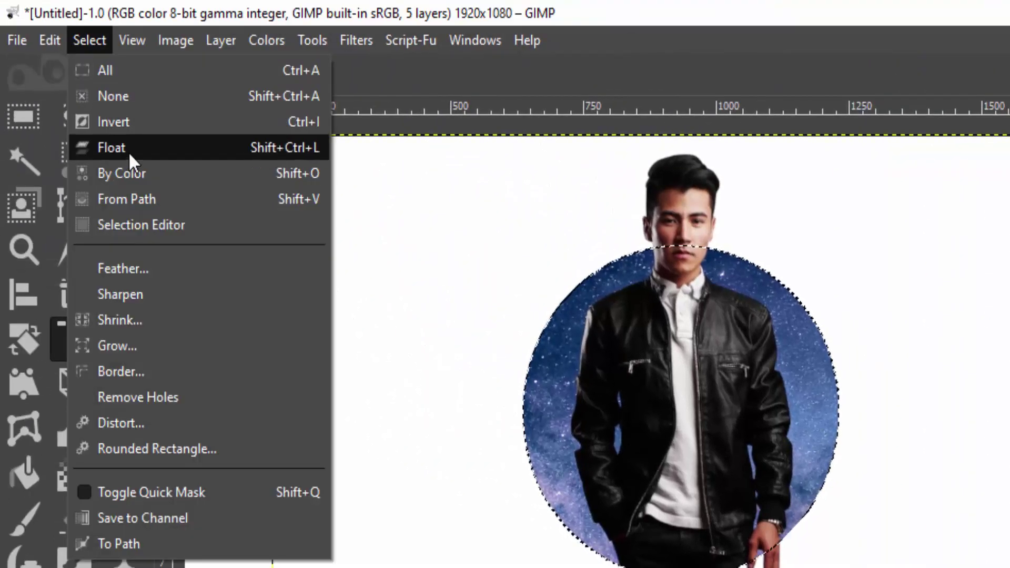
{"action": "left_click", "coordinate": [137, 98]}
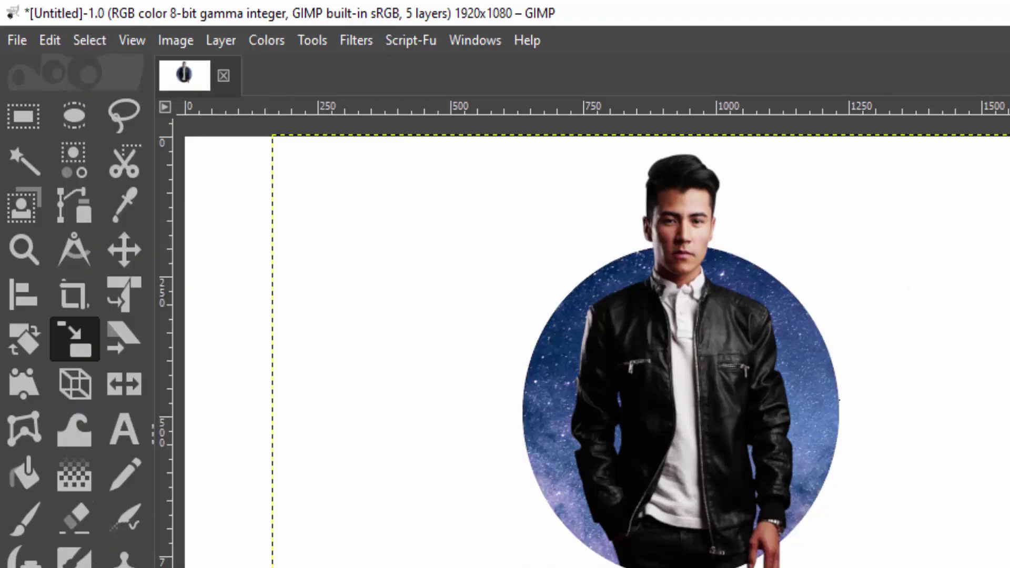
{"action": "left_click", "coordinate": [277, 40]}
{"action": "left_click", "coordinate": [345, 138]}
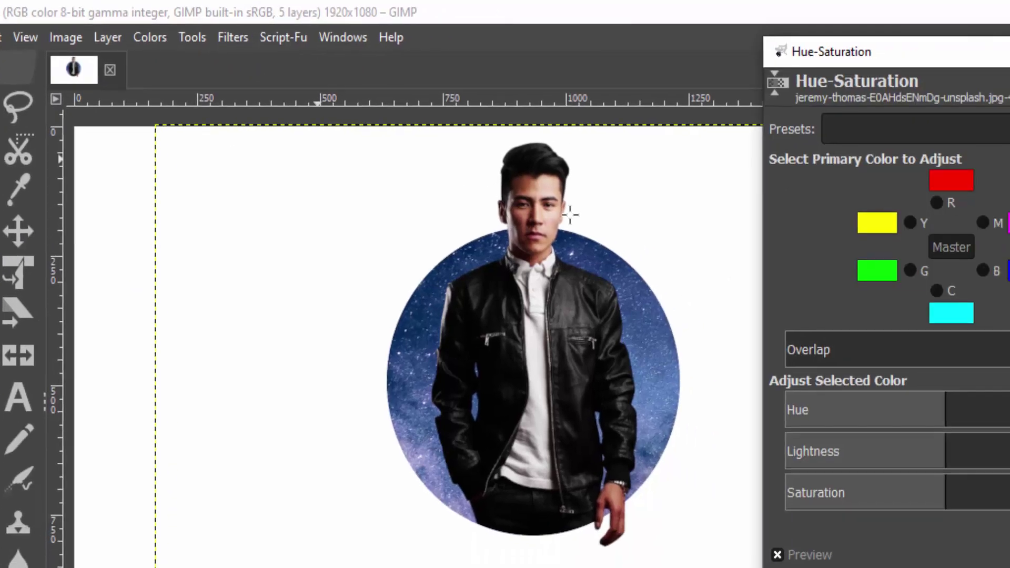
{"action": "left_click", "coordinate": [1007, 273]}
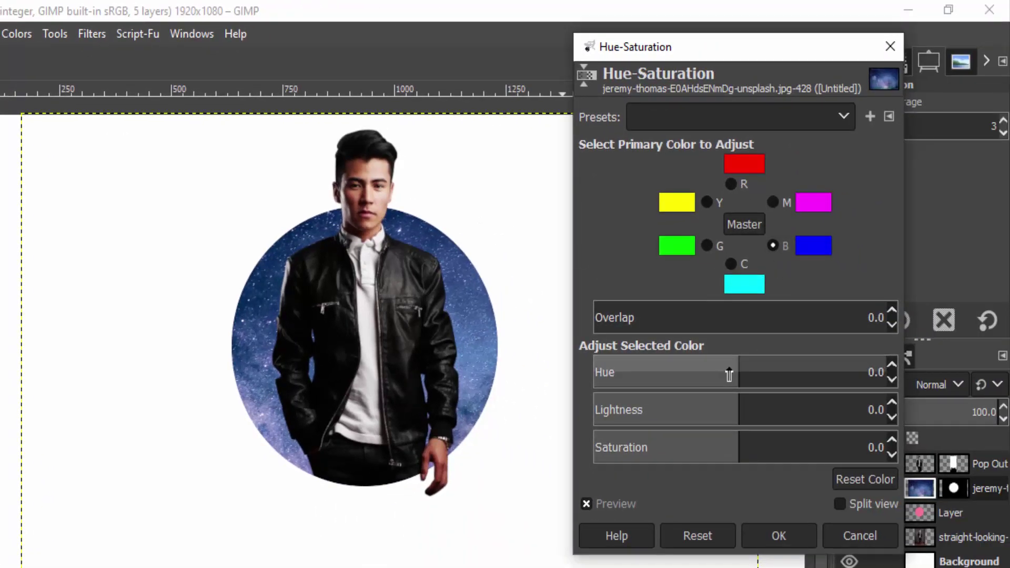
{"action": "left_click_drag", "start_coordinate": [730, 375], "coordinate": [730, 410]}
{"action": "left_click_drag", "start_coordinate": [733, 451], "coordinate": [762, 467]}
{"action": "left_click_drag", "start_coordinate": [705, 375], "coordinate": [803, 365]}
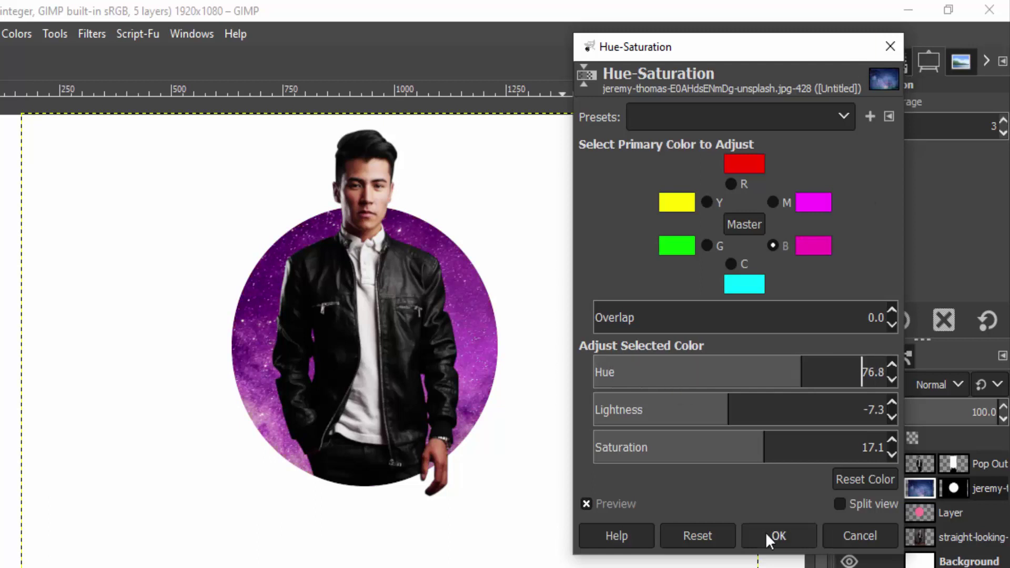
{"action": "left_click", "coordinate": [773, 537]}
- Make a selection from the pink circle layer's alpha and grow it by 10 px
{"action": "left_click", "coordinate": [917, 515]}
{"action": "left_click", "coordinate": [899, 365], "text": "alt"}
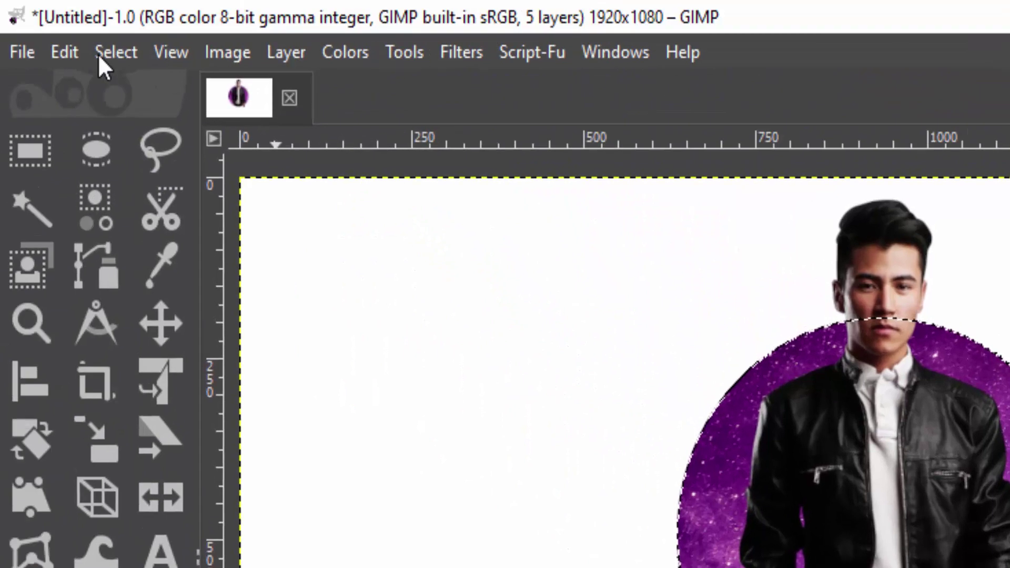
{"action": "left_click", "coordinate": [103, 53]}
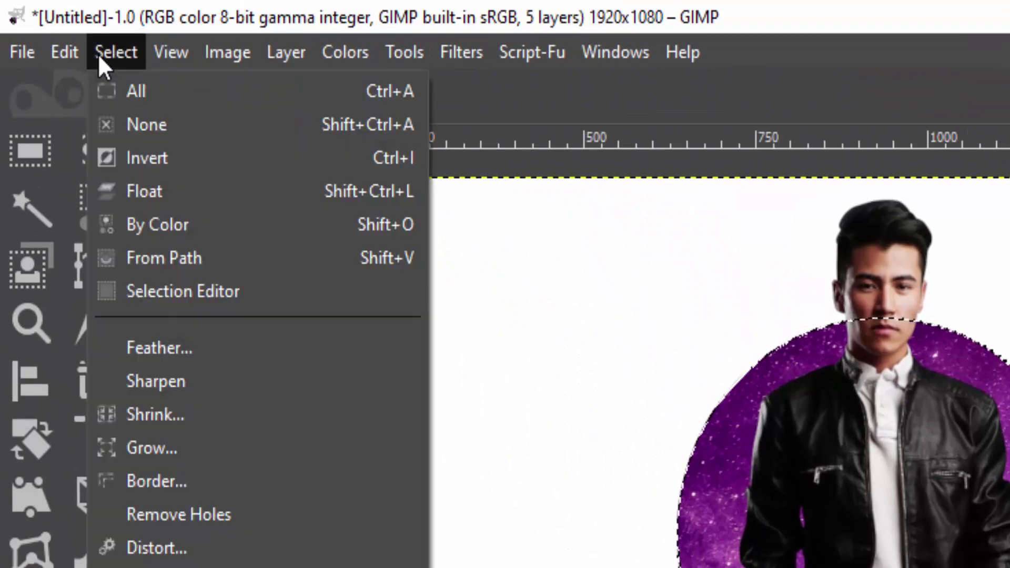
{"action": "left_click", "coordinate": [187, 446]}
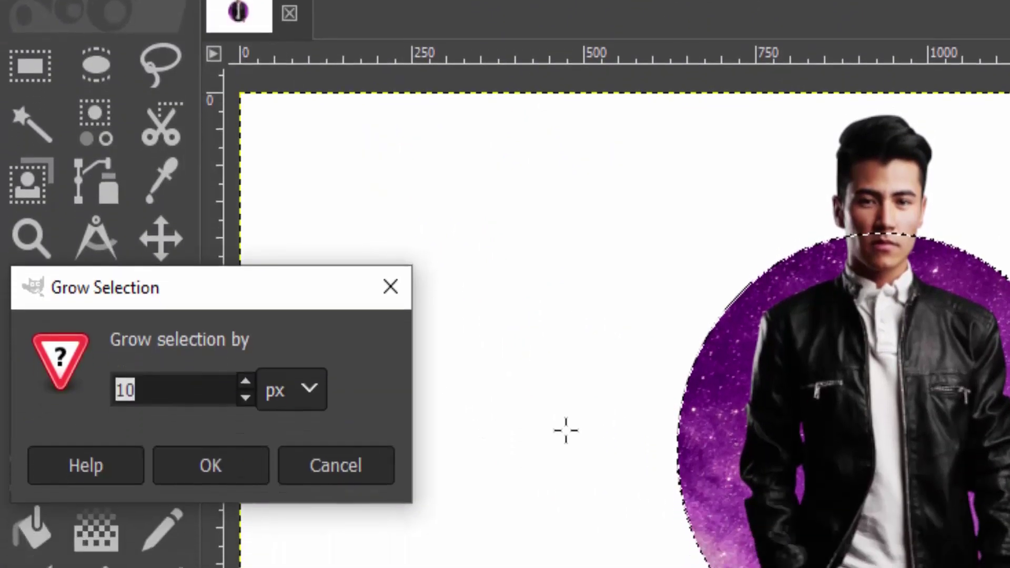
{"action": "left_click", "coordinate": [223, 451]}
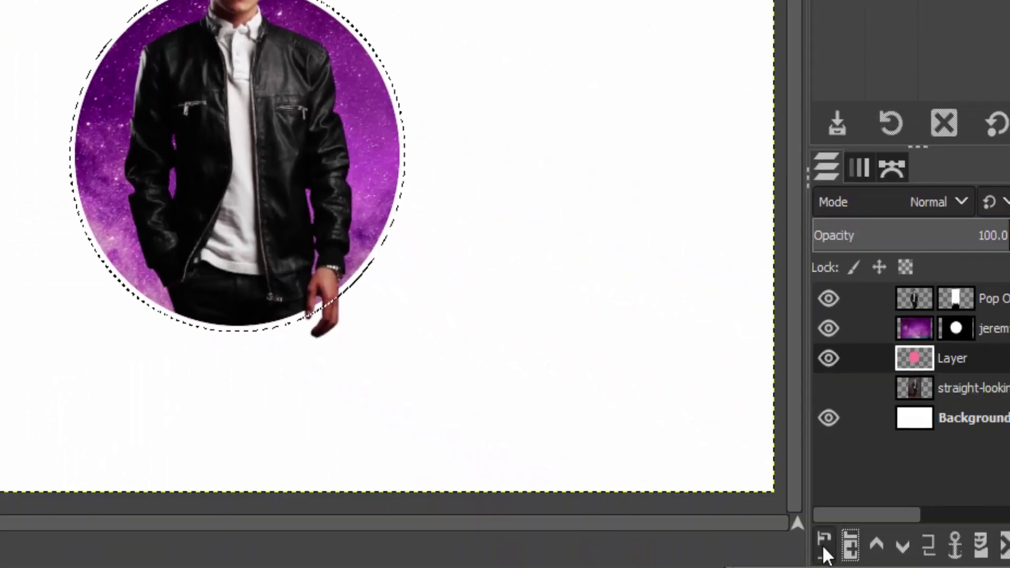
- Fill the enlarged circular selection with black on a new transparent layer beneath the galaxy layer and clear the selection
{"action": "left_click", "coordinate": [824, 547]}
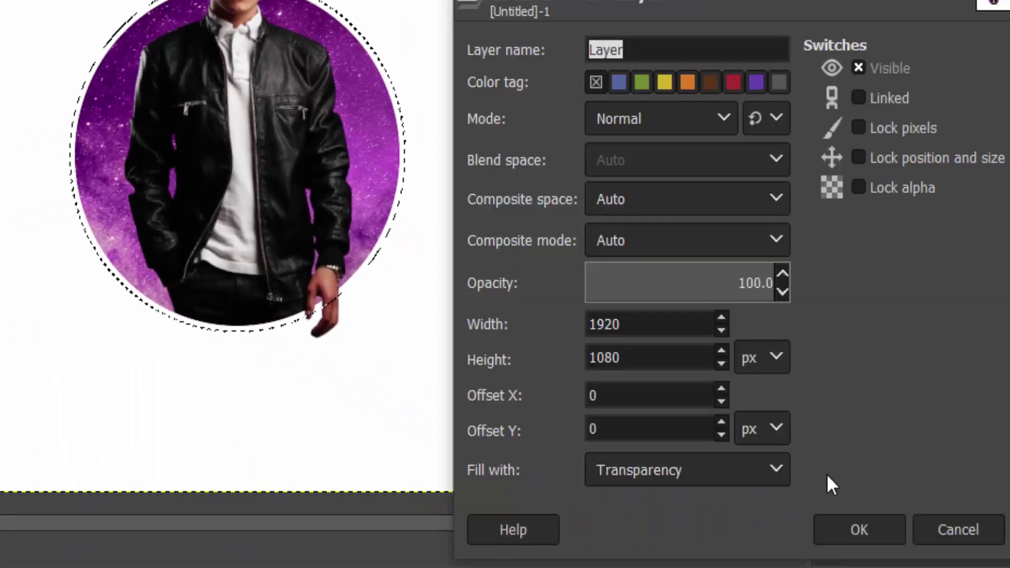
{"action": "left_click", "coordinate": [868, 527]}
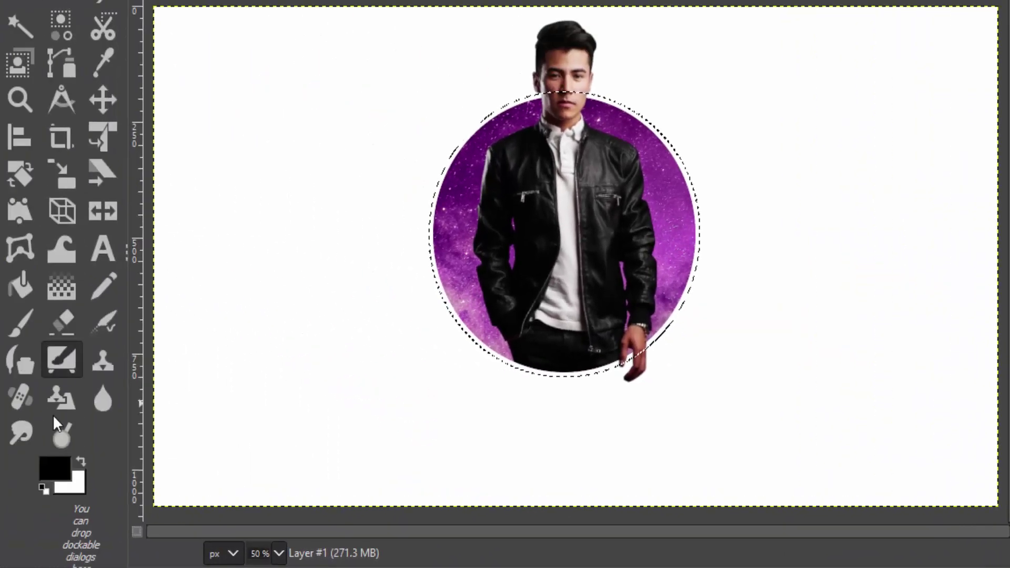
{"action": "left_click", "coordinate": [28, 276]}
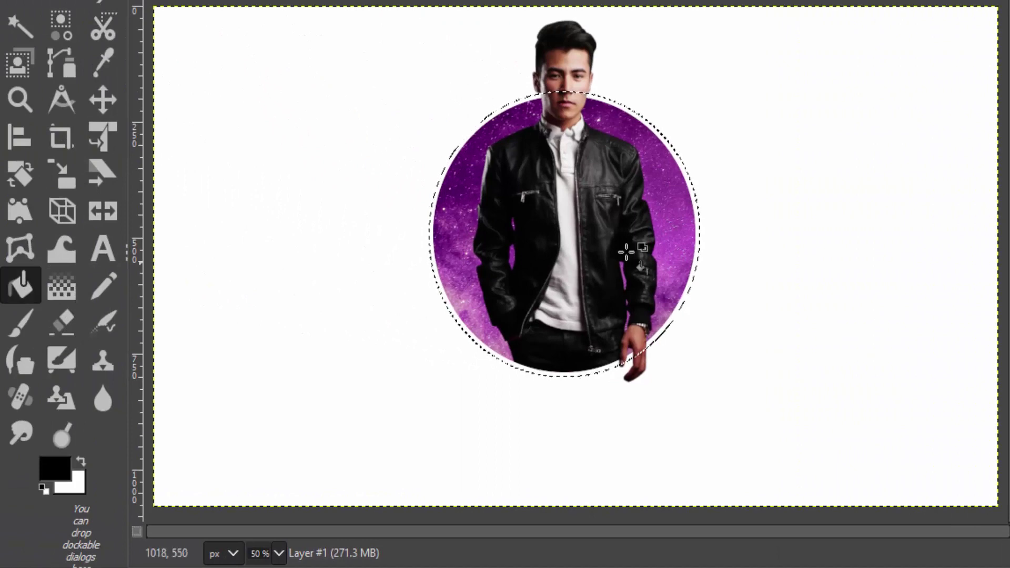
{"action": "left_click", "coordinate": [684, 178]}
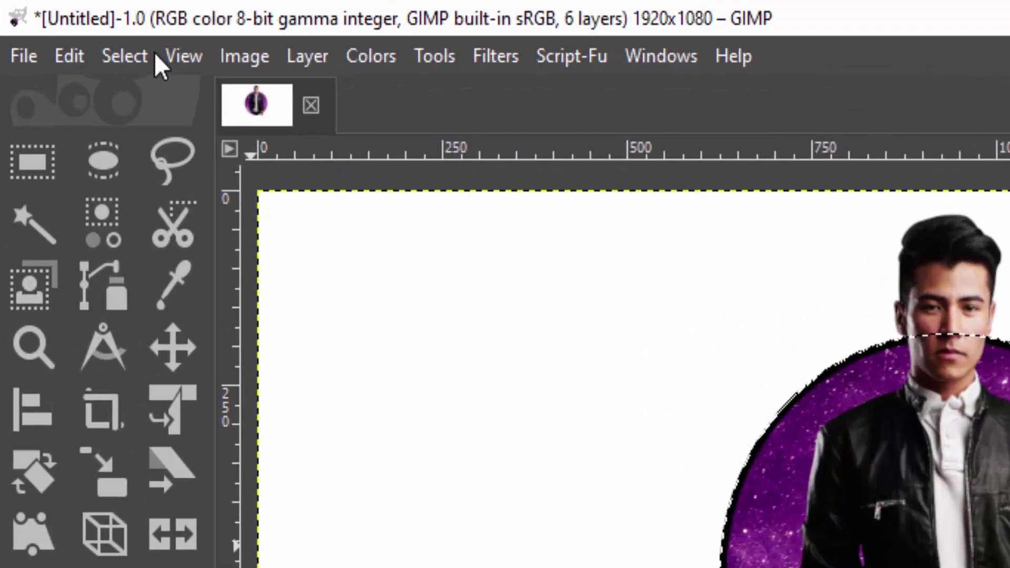
{"action": "left_click", "coordinate": [132, 56]}
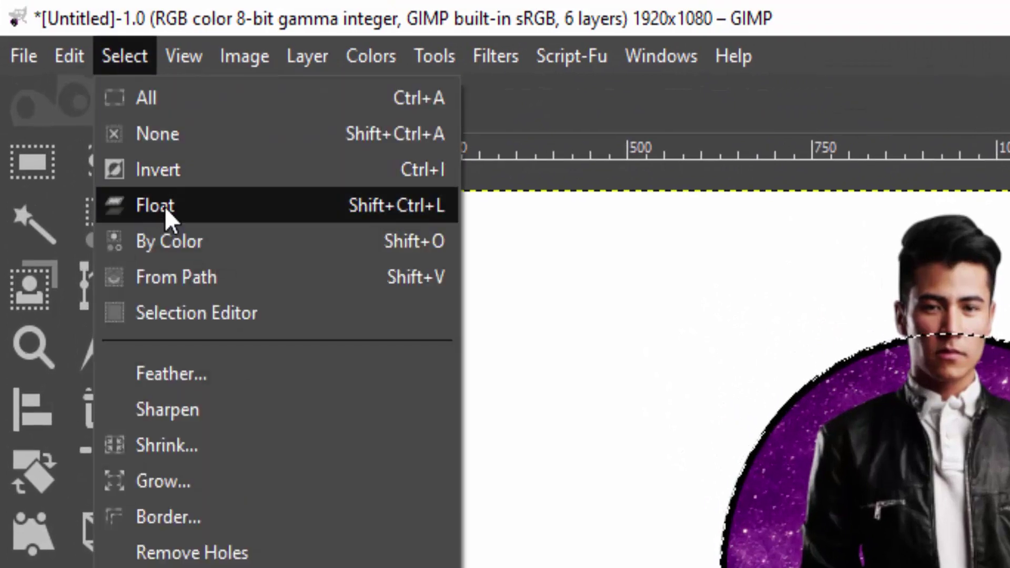
{"action": "left_click", "coordinate": [166, 158]}
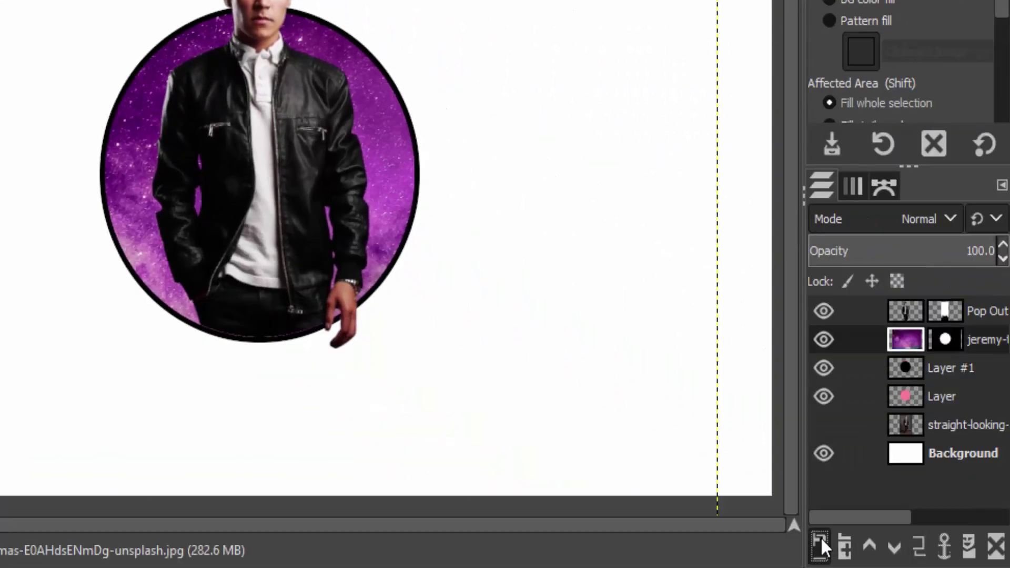
- Add a new transparent layer above the galaxy layer and make a selection from the pink circle layer's alpha
{"action": "left_click", "coordinate": [820, 537]}
{"action": "left_click", "coordinate": [860, 529]}
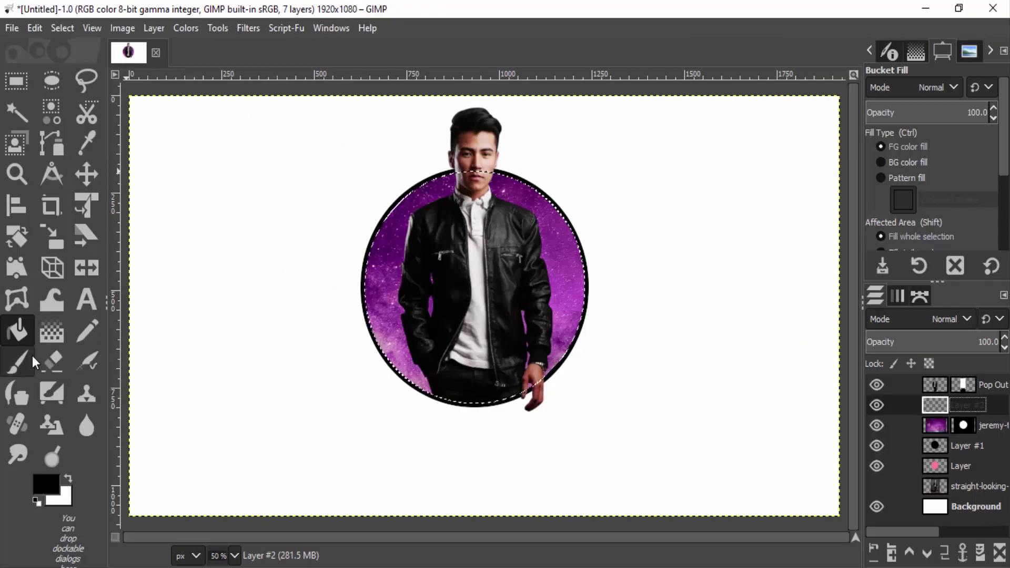
- Set up the Paintbrush with the 2. Hardness 025 brush and lower its hardness to the minimum
{"action": "left_click", "coordinate": [33, 362]}
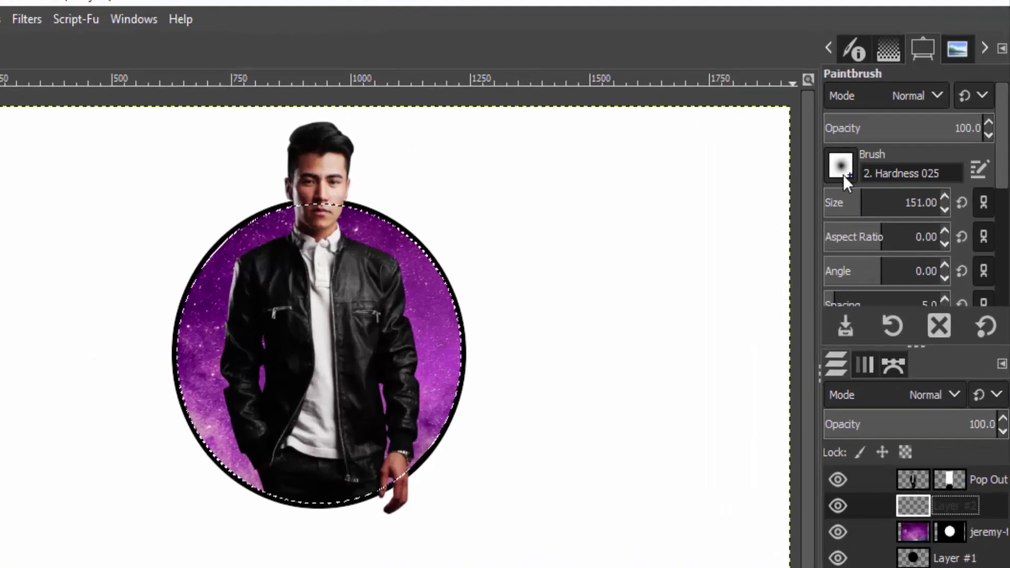
{"action": "left_click", "coordinate": [878, 143]}
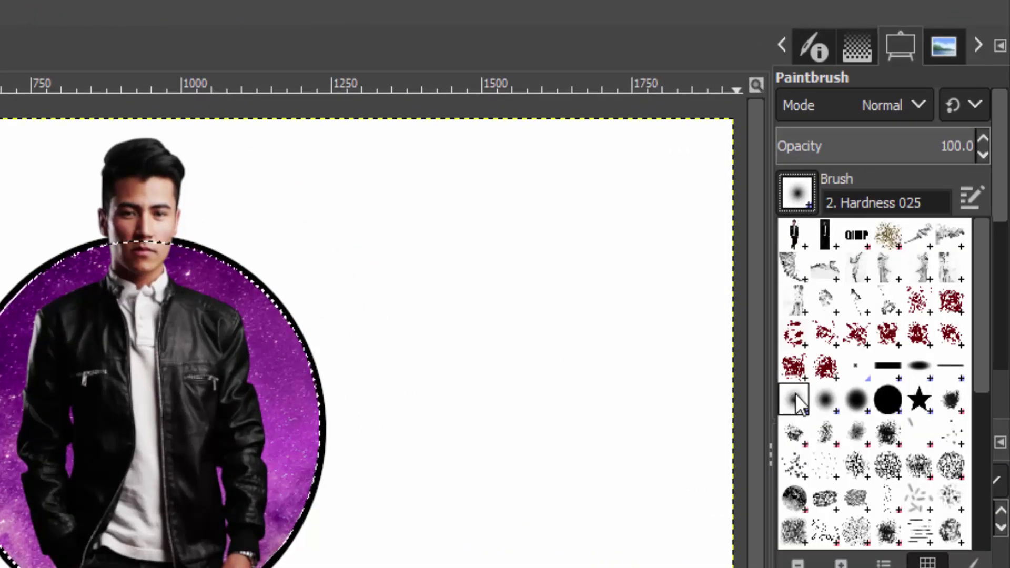
{"action": "left_click", "coordinate": [997, 201]}
{"action": "mouse_move", "coordinate": [999, 206]}
{"action": "left_mouse_down"}
{"action": "mouse_move", "coordinate": [1001, 255]}
{"action": "mouse_move", "coordinate": [967, 272]}
{"action": "left_mouse_up"}
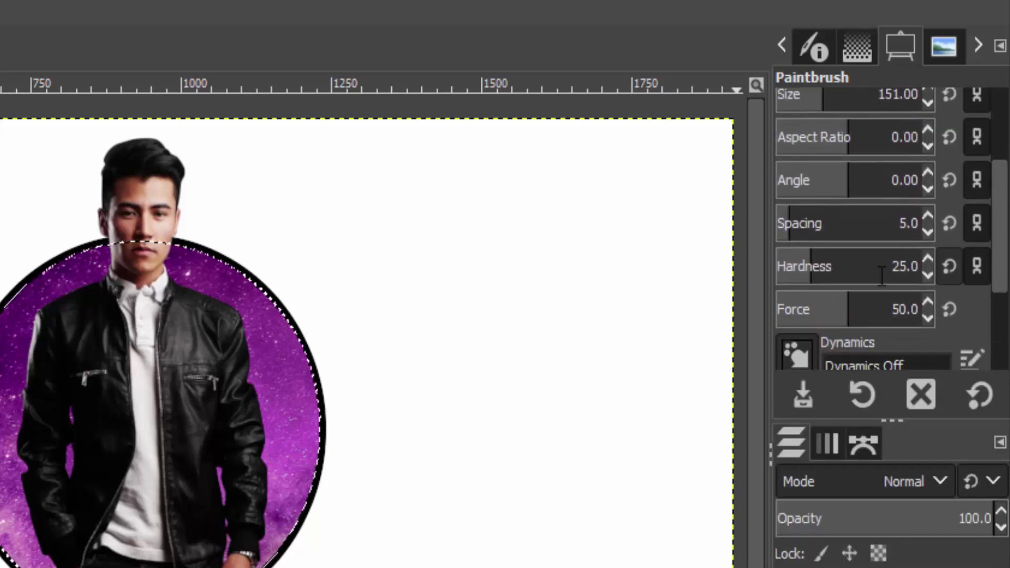
{"action": "left_click_drag", "start_coordinate": [810, 263], "coordinate": [774, 273]}
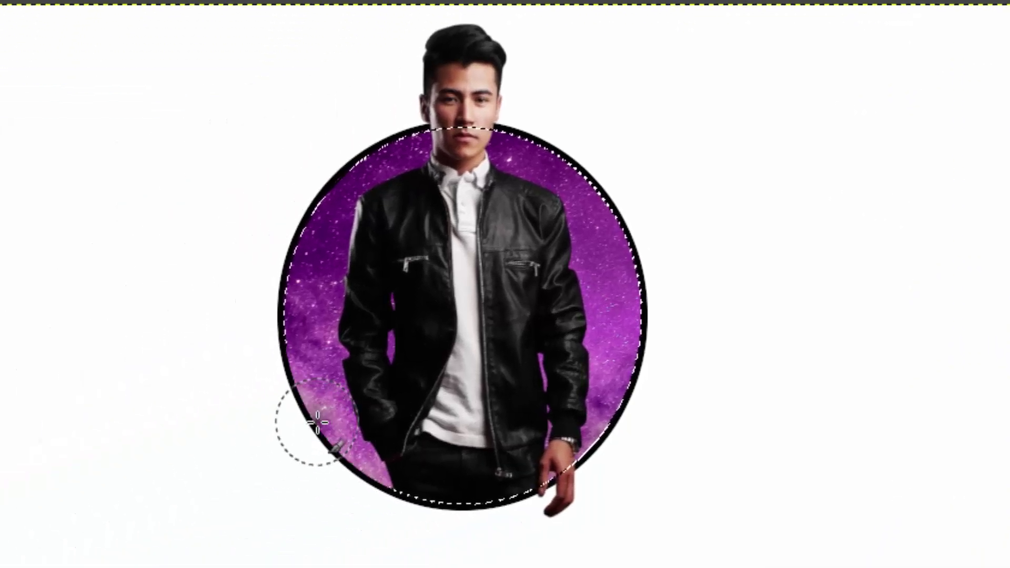
- Paint a soft black shadow along the lower inner edge of the circle, undoing the first stroke that reaches too far in
{"action": "mouse_move", "coordinate": [311, 424]}
{"action": "left_mouse_down"}
{"action": "mouse_move", "coordinate": [355, 476]}
{"action": "mouse_move", "coordinate": [397, 497]}
{"action": "left_mouse_up"}
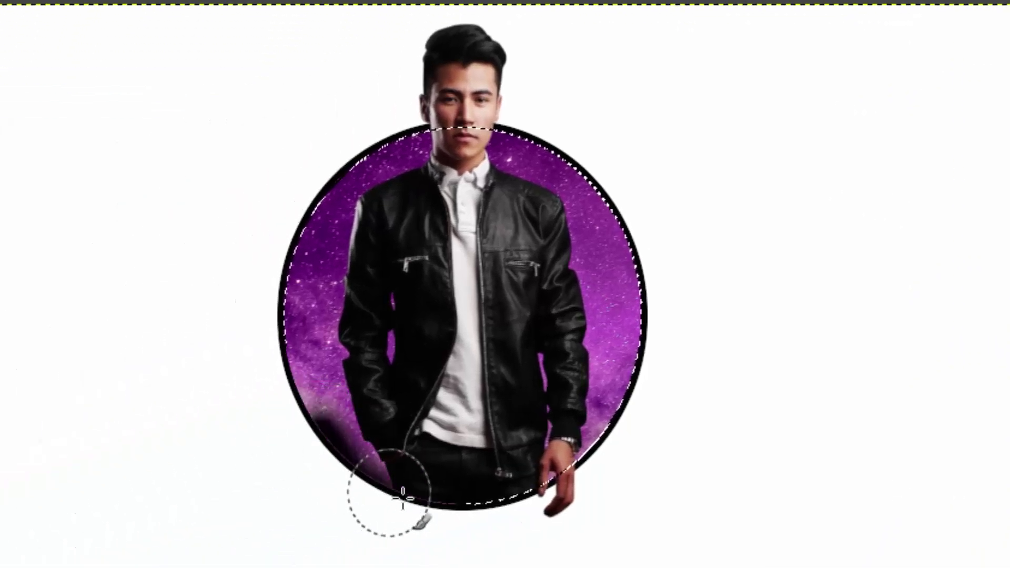
{"action": "key", "text": "ctrl+z"}
{"action": "mouse_move", "coordinate": [418, 531]}
{"action": "left_mouse_down"}
{"action": "mouse_move", "coordinate": [382, 479]}
{"action": "mouse_move", "coordinate": [418, 498]}
{"action": "mouse_move", "coordinate": [477, 500]}
{"action": "mouse_move", "coordinate": [560, 485]}
{"action": "mouse_move", "coordinate": [606, 439]}
{"action": "mouse_move", "coordinate": [562, 489]}
{"action": "mouse_move", "coordinate": [391, 498]}
{"action": "mouse_move", "coordinate": [337, 482]}
{"action": "mouse_move", "coordinate": [512, 514]}
{"action": "mouse_move", "coordinate": [590, 500]}
{"action": "mouse_move", "coordinate": [600, 448]}
{"action": "left_mouse_up"}
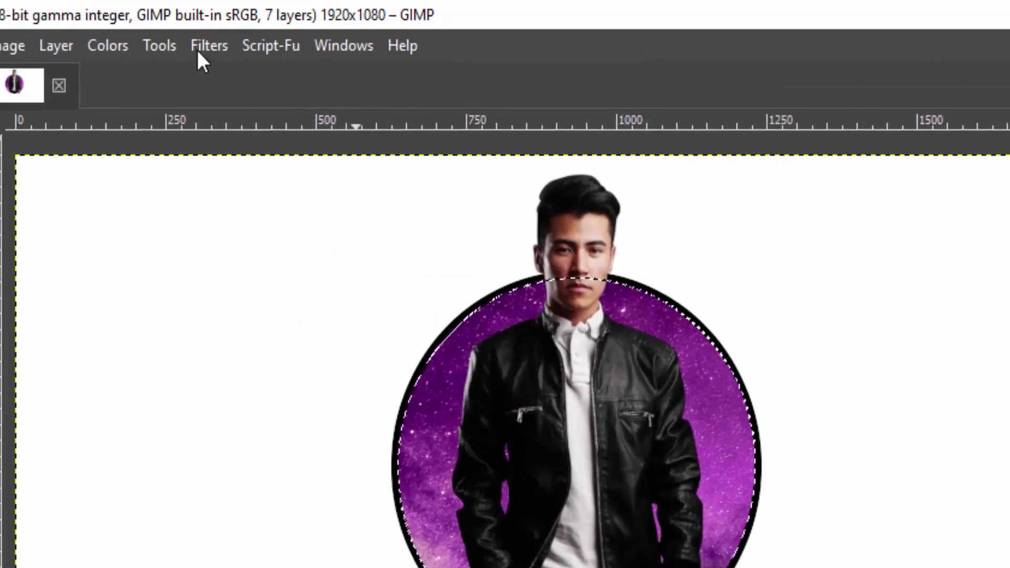
- Apply a Gaussian Blur of 8.23 in X and Y to the painted shadow layer
{"action": "left_click", "coordinate": [199, 47]}
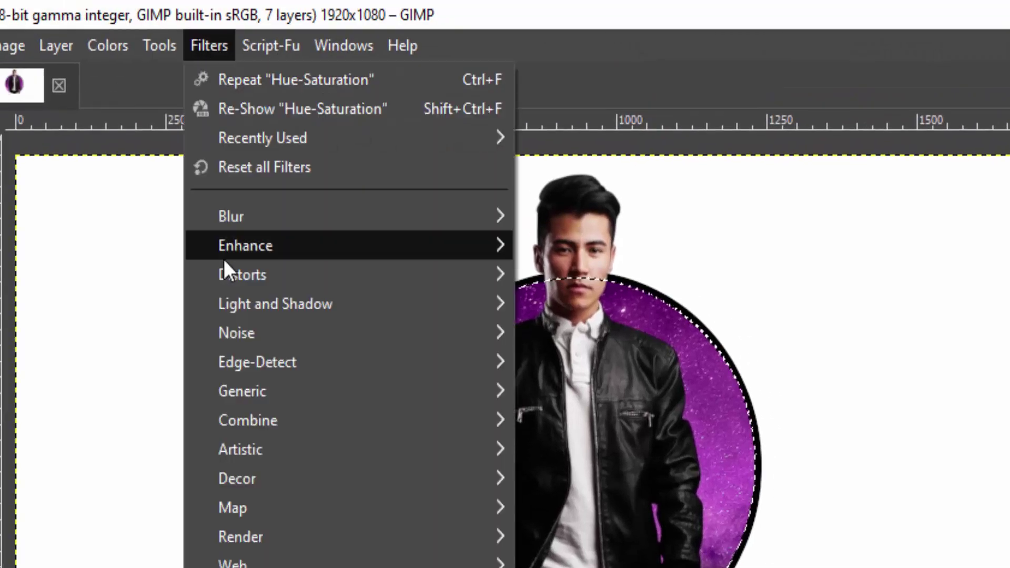
{"action": "mouse_move", "coordinate": [257, 213]}
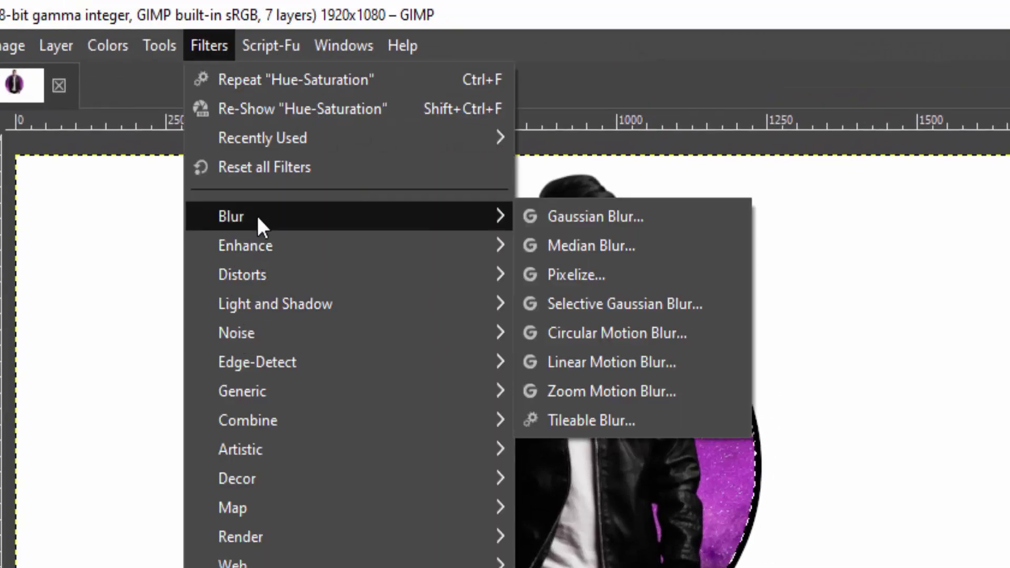
{"action": "left_click", "coordinate": [595, 216]}
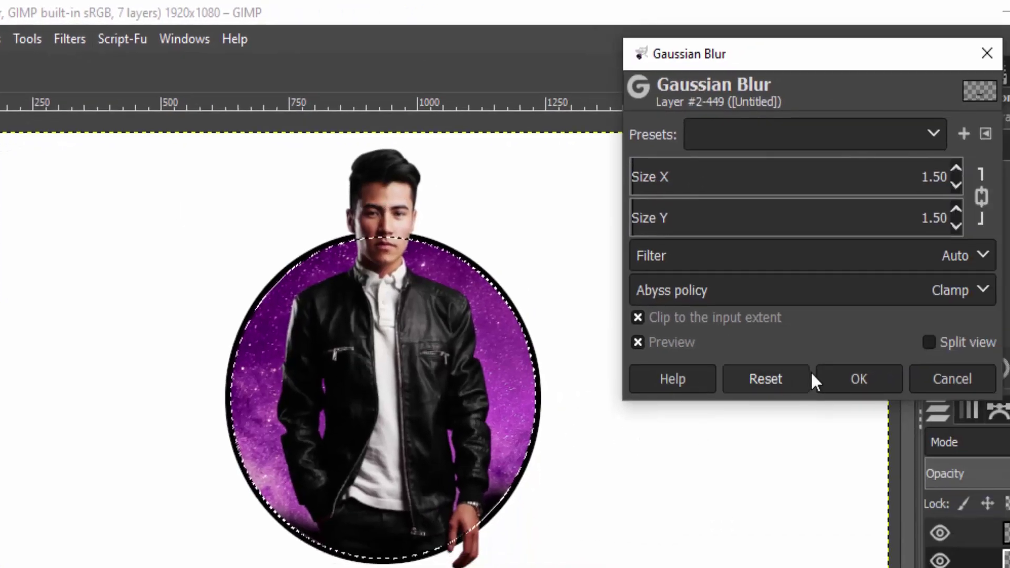
{"action": "left_click_drag", "start_coordinate": [650, 179], "coordinate": [655, 208]}
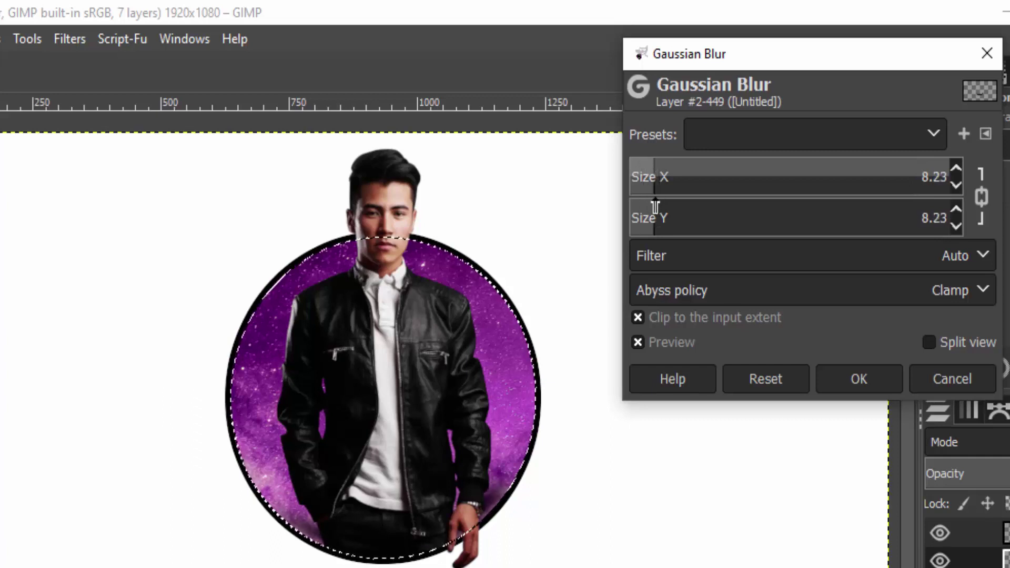
{"action": "left_click", "coordinate": [861, 377]}
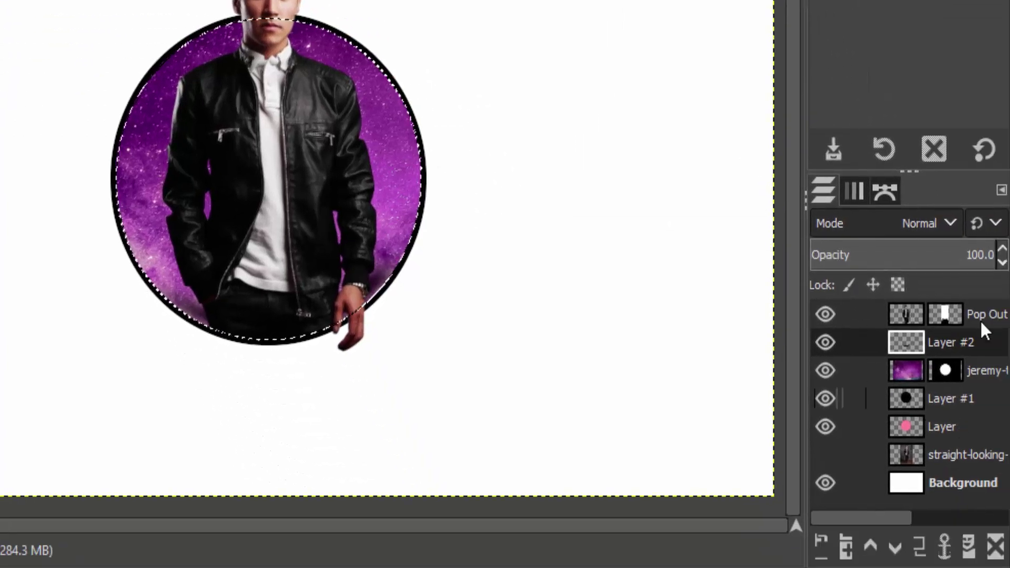
- Reduce the shadow layer's opacity and set its blending mode to Multiply
{"action": "left_click", "coordinate": [916, 262]}
{"action": "left_click_drag", "start_coordinate": [896, 263], "coordinate": [939, 261]}
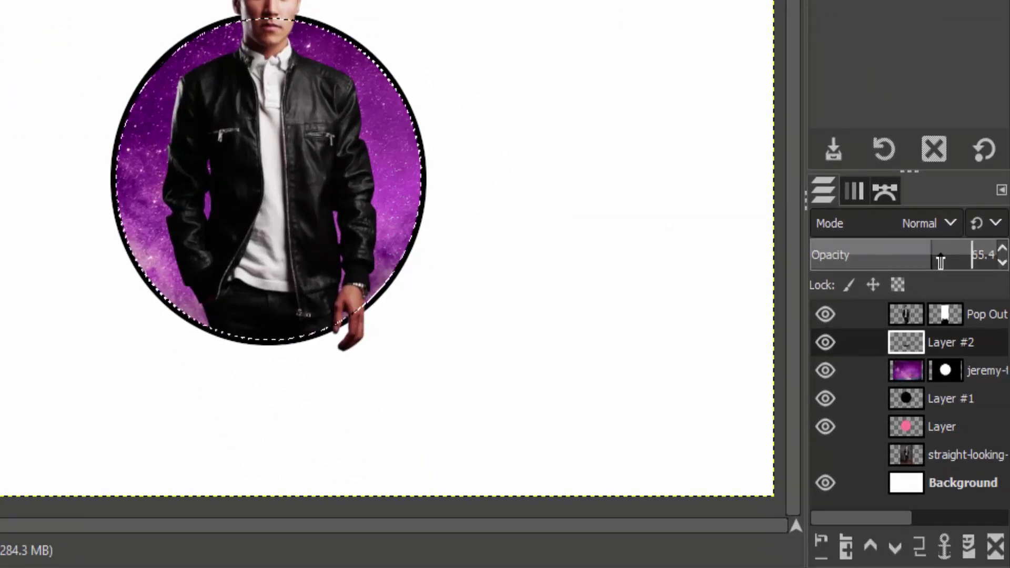
{"action": "left_click", "coordinate": [922, 225]}
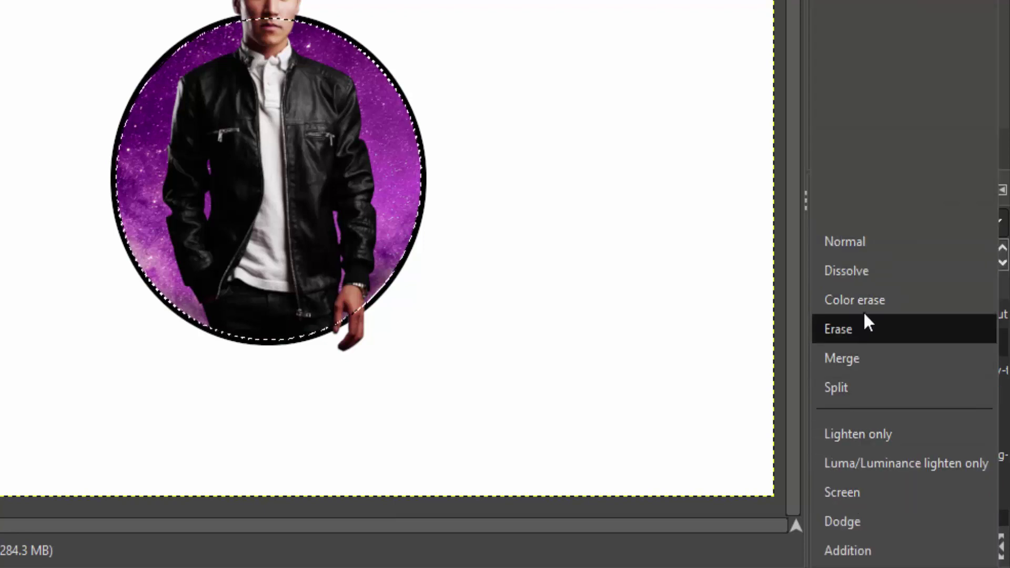
{"action": "scroll", "coordinate": [871, 379], "scroll_direction": "down", "scroll_amount": 4}
{"action": "scroll", "coordinate": [873, 432], "scroll_direction": "up", "scroll_amount": 5}
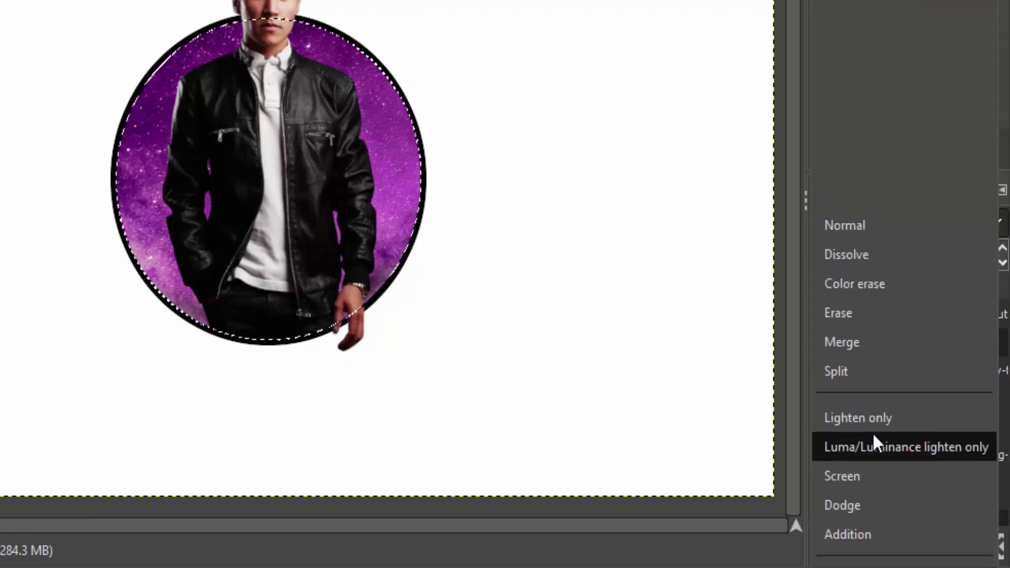
{"action": "scroll", "coordinate": [874, 433], "scroll_direction": "down", "scroll_amount": 10}
{"action": "scroll", "coordinate": [875, 443], "scroll_direction": "down", "scroll_amount": 3}
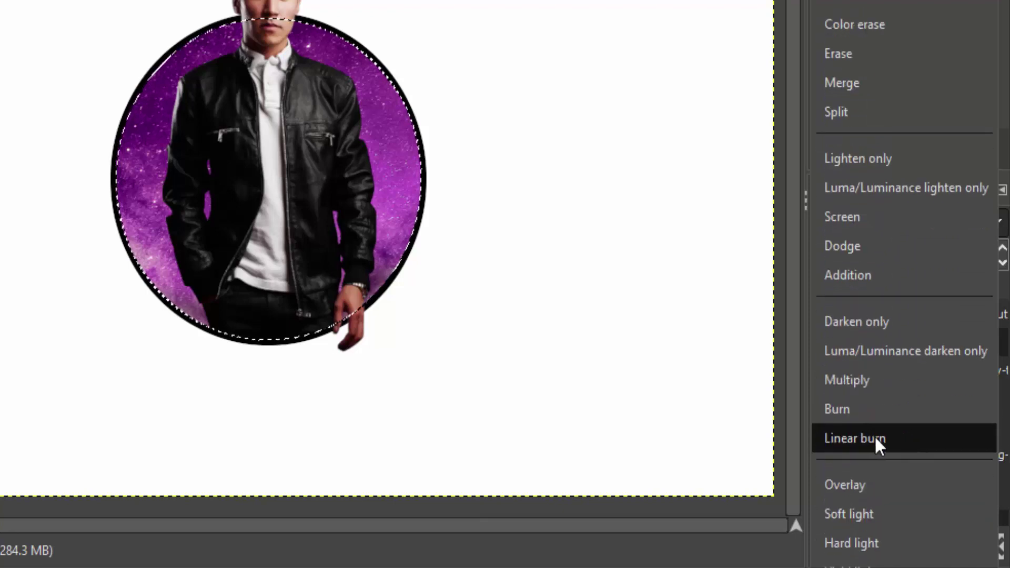
{"action": "left_click", "coordinate": [880, 377]}
{"action": "left_click_drag", "start_coordinate": [967, 255], "coordinate": [965, 254]}
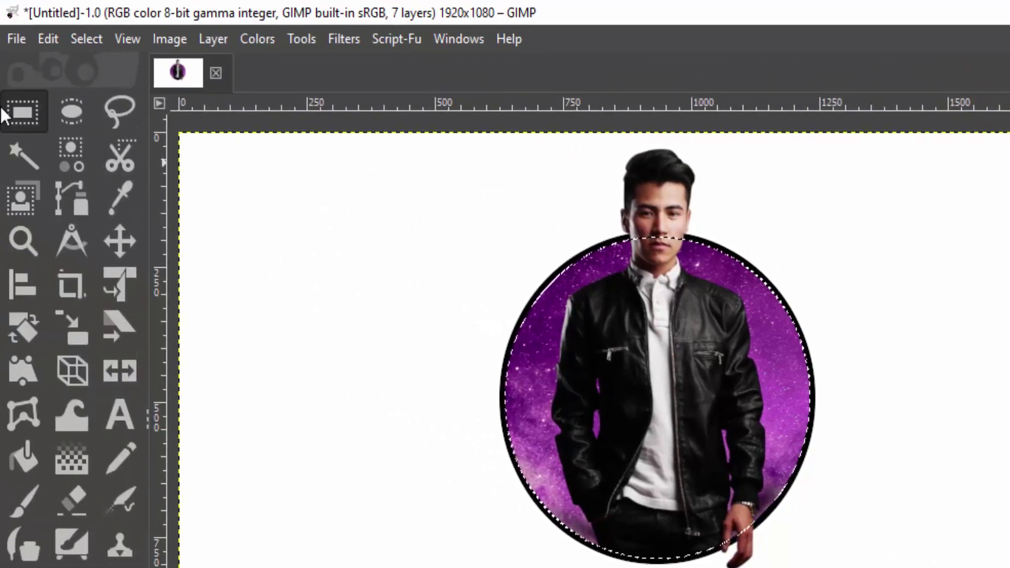
- Clear the selection and bring in the misty forest image as a layer directly above the Background
{"action": "left_click", "coordinate": [77, 42]}
{"action": "left_click", "coordinate": [116, 93]}
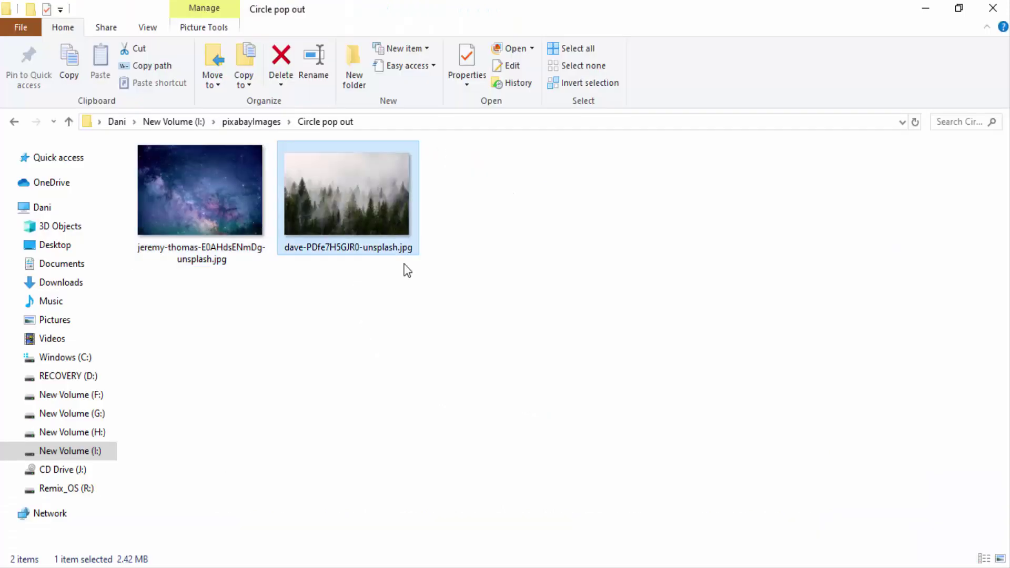
{"action": "left_click_drag", "start_coordinate": [408, 270], "coordinate": [949, 485]}
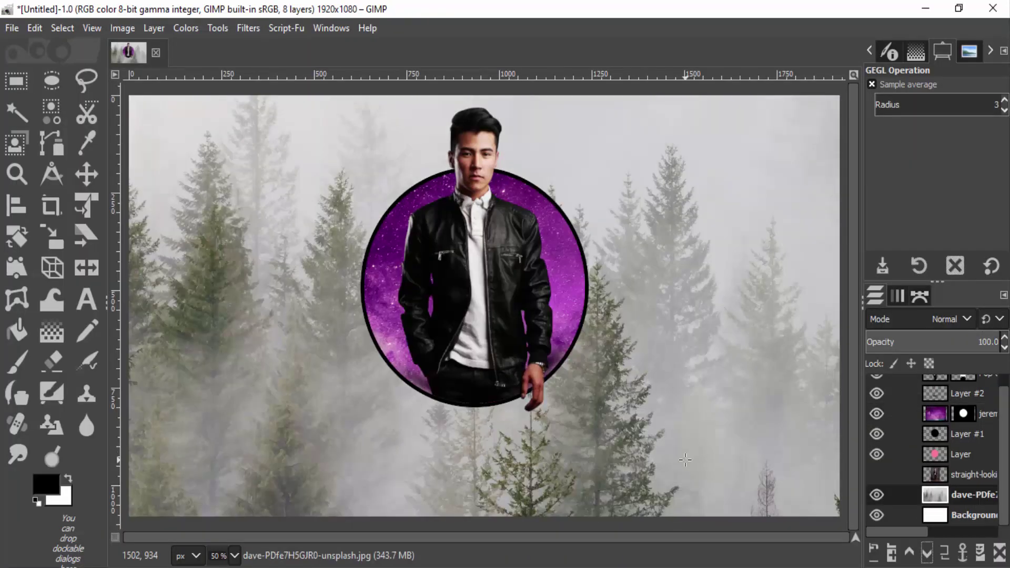
- Scale the forest layer down to about 2047 × 1279 px so that it still covers the whole canvas
{"action": "scroll", "coordinate": [685, 461], "scroll_direction": "down", "scroll_amount": 1}
{"action": "scroll", "coordinate": [685, 460], "scroll_direction": "down", "scroll_amount": 4}
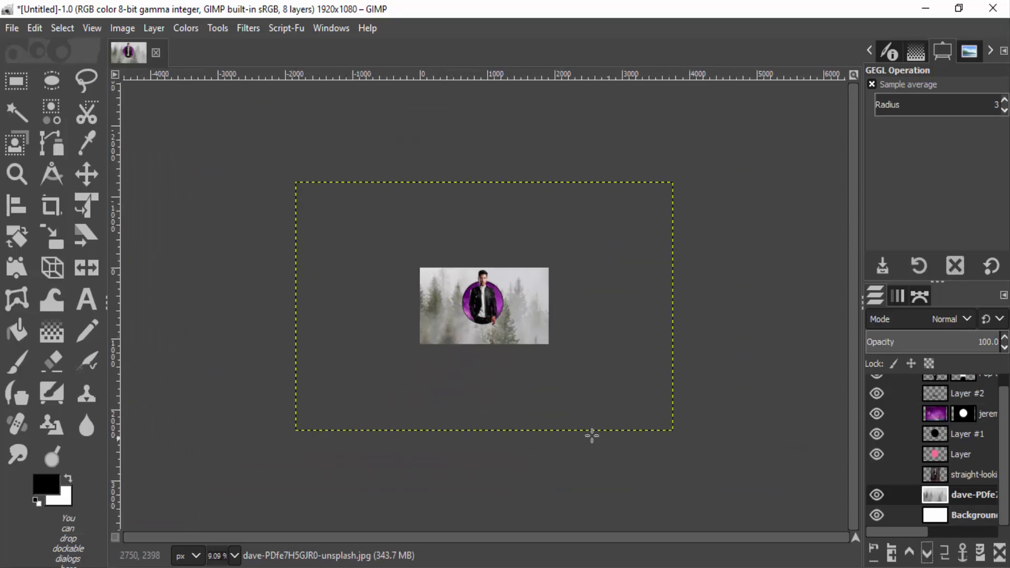
{"action": "left_click", "coordinate": [51, 237]}
{"action": "left_click_drag", "start_coordinate": [674, 430], "coordinate": [579, 366]}
{"action": "left_click_drag", "start_coordinate": [297, 208], "coordinate": [414, 261]}
{"action": "left_click_drag", "start_coordinate": [589, 375], "coordinate": [556, 354]}
{"action": "left_click_drag", "start_coordinate": [413, 261], "coordinate": [419, 265]}
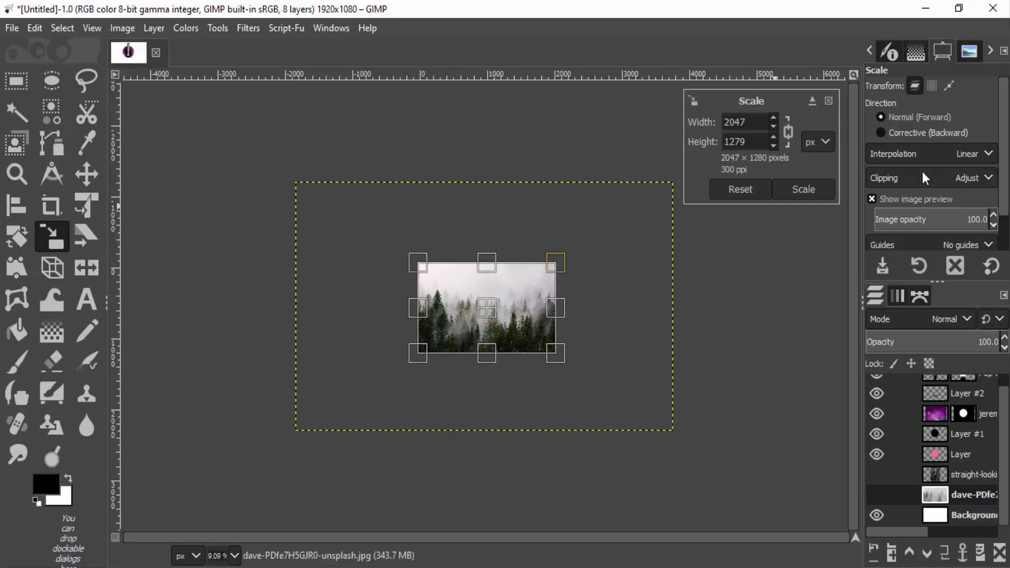
{"action": "left_click", "coordinate": [804, 189]}
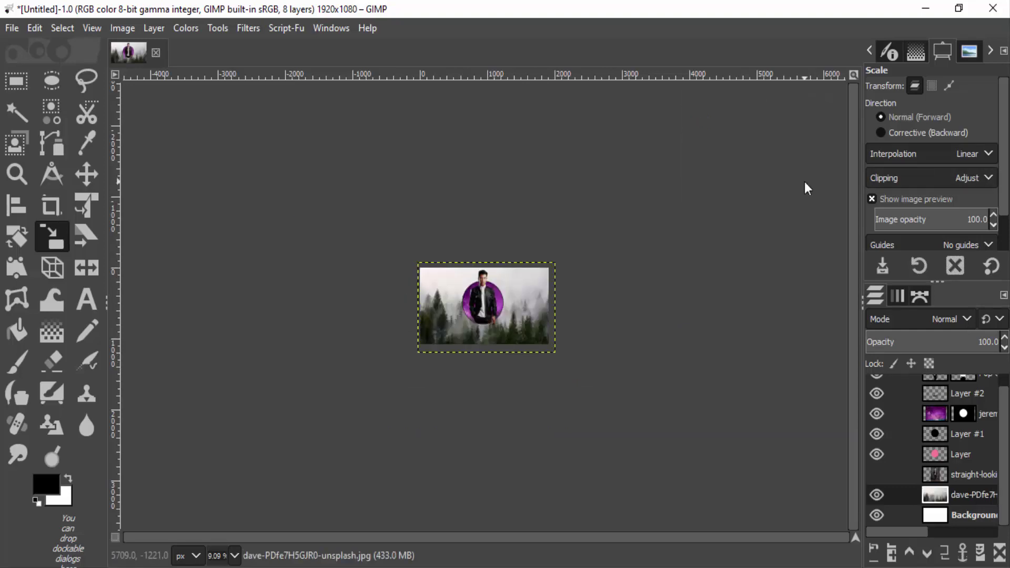
- Set the misty forest layer's opacity to 70 so the background looks fainter behind the man
{"action": "key", "text": "plus"}
{"action": "key", "text": "plus"}
{"action": "key", "text": "plus"}
{"action": "key", "text": "plus"}
{"action": "key", "text": "plus"}
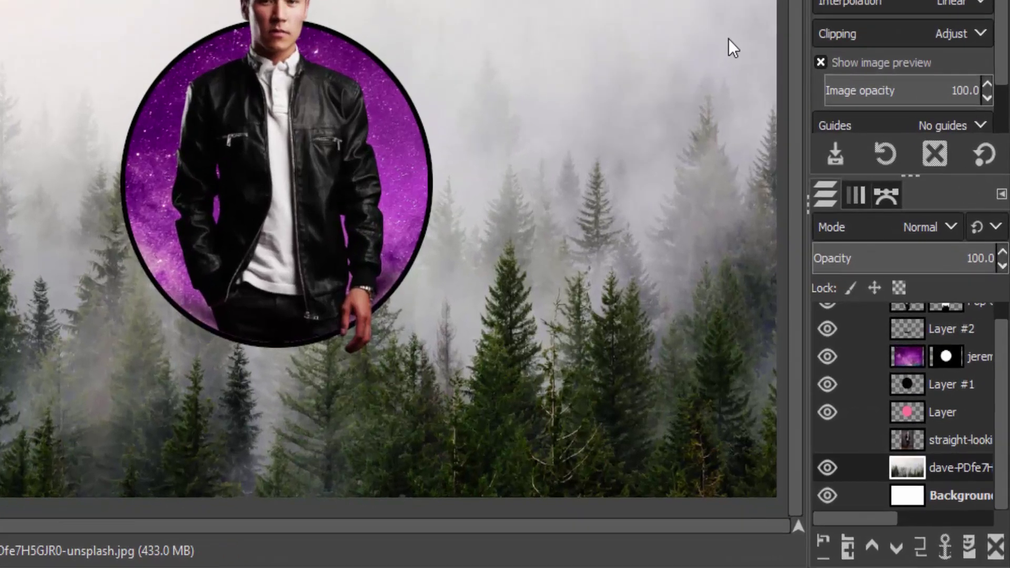
{"action": "key", "text": "minus"}
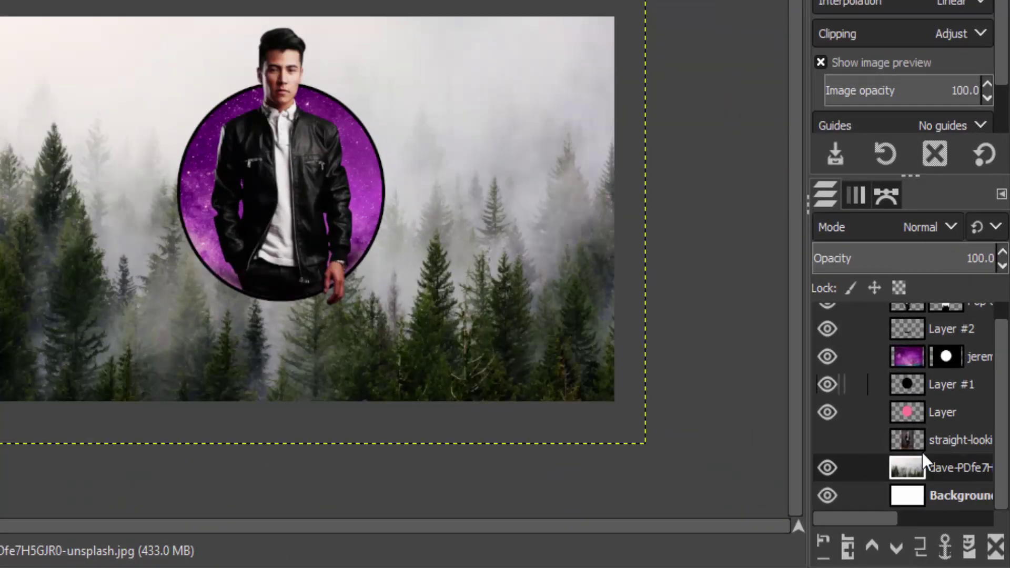
{"action": "left_click", "coordinate": [964, 256]}
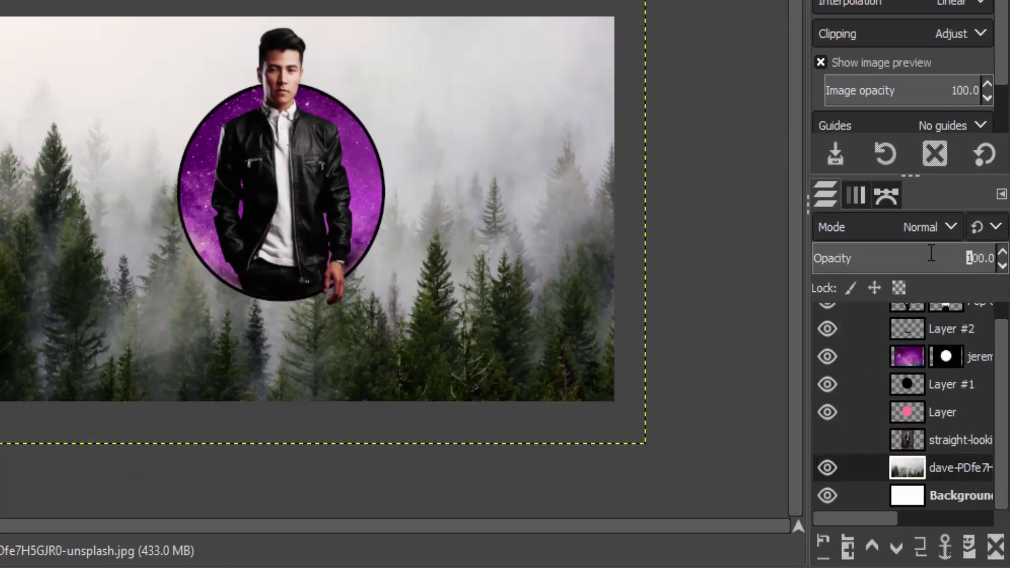
{"action": "left_click", "coordinate": [902, 261]}
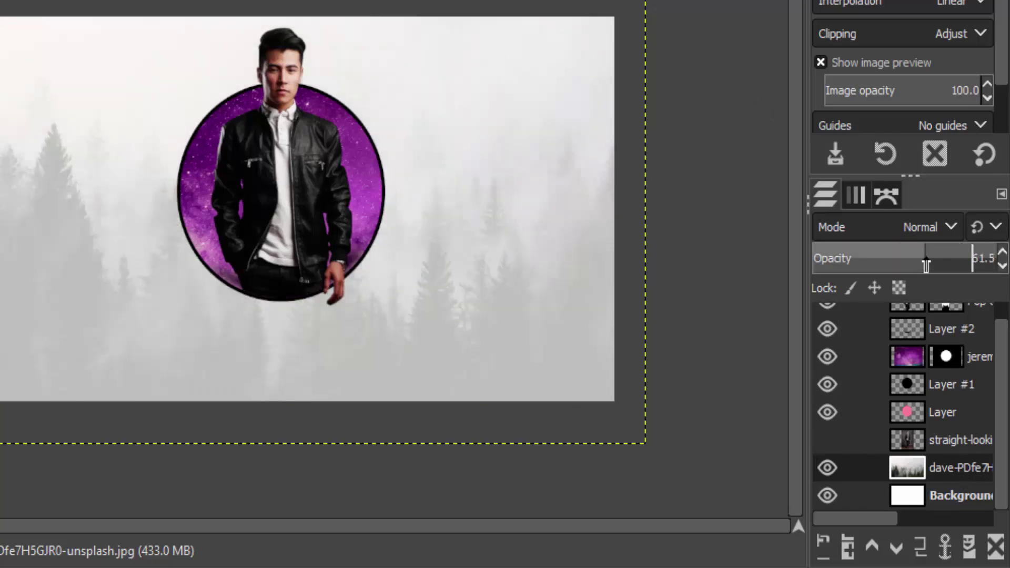
{"action": "left_click", "coordinate": [926, 263]}
{"action": "left_click", "coordinate": [935, 264]}
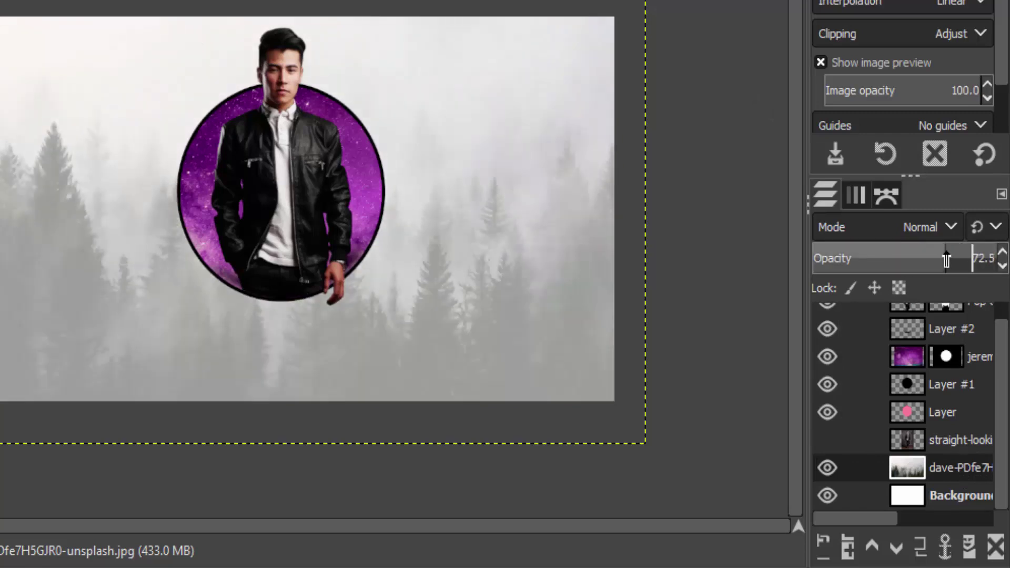
{"action": "left_click", "coordinate": [947, 259]}
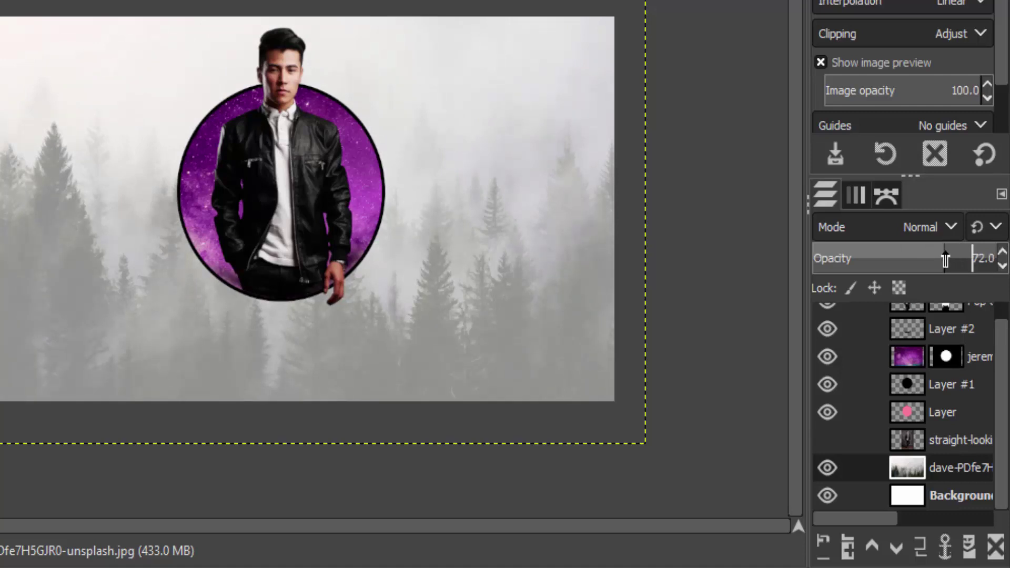
{"action": "left_click", "coordinate": [965, 256]}
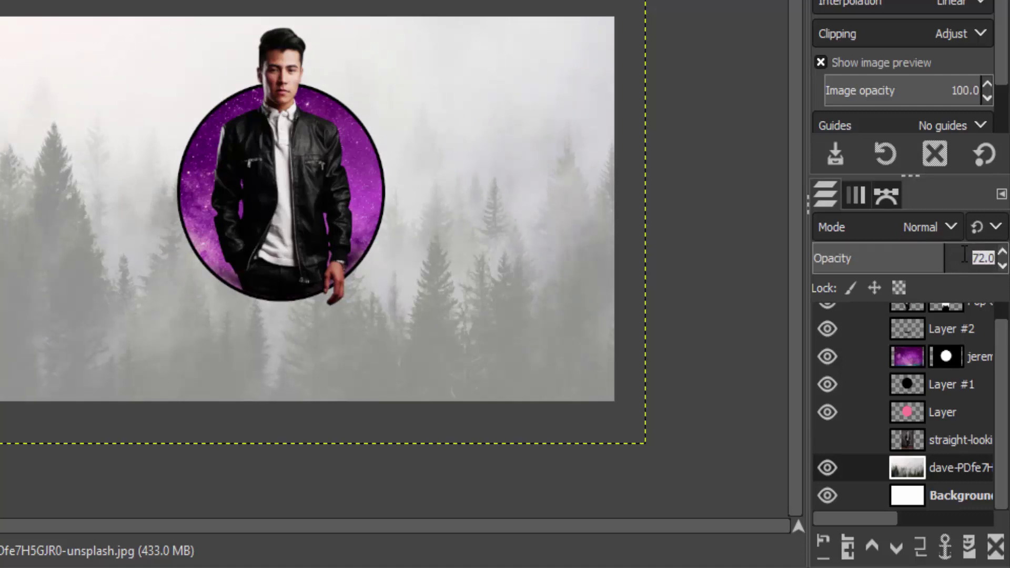
{"action": "type", "text": "70"}
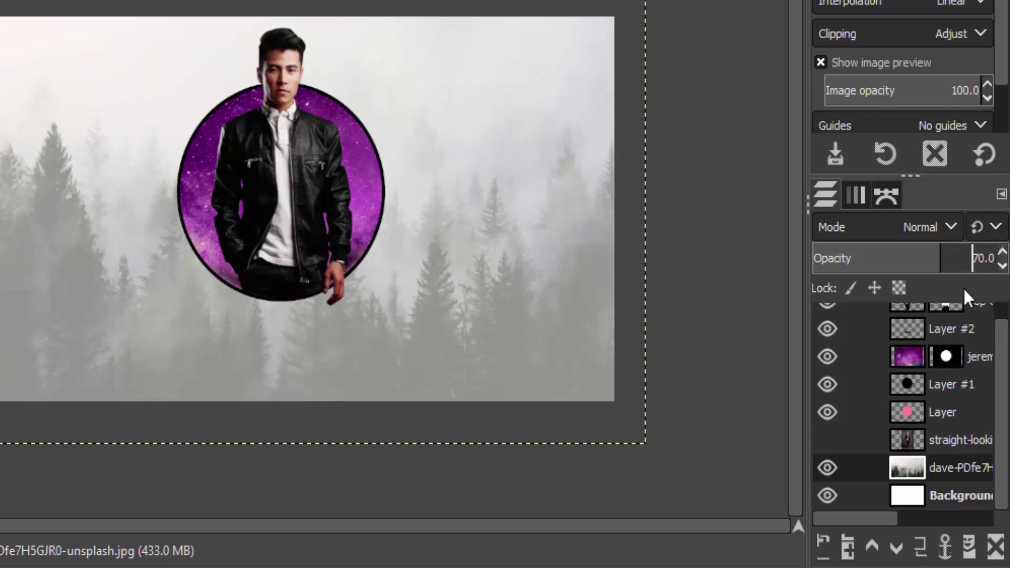
- Link the cut-out man, Layer #2, the masked galaxy, Layer #1 and Layer so that they move together
{"action": "scroll", "coordinate": [851, 312], "scroll_direction": "up", "scroll_amount": 1}
{"action": "left_click", "coordinate": [855, 317]}
{"action": "left_click", "coordinate": [855, 345]}
{"action": "left_click", "coordinate": [856, 372]}
{"action": "left_click", "coordinate": [856, 401]}
{"action": "left_click", "coordinate": [857, 429]}
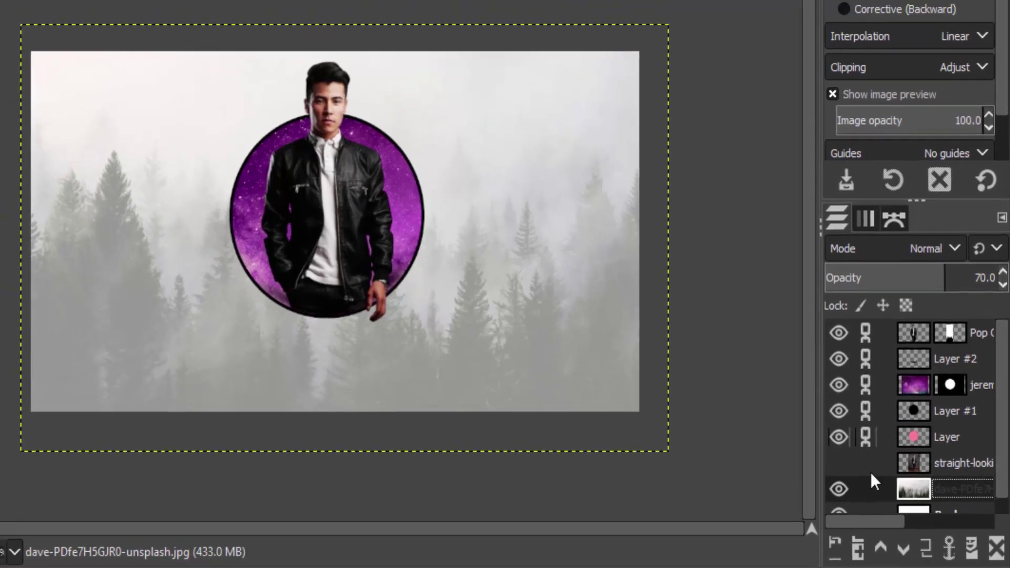
- Move the linked man and galaxy circle down by about 96 px over the forest background
{"action": "key", "text": "m"}
{"action": "left_click", "coordinate": [911, 388]}
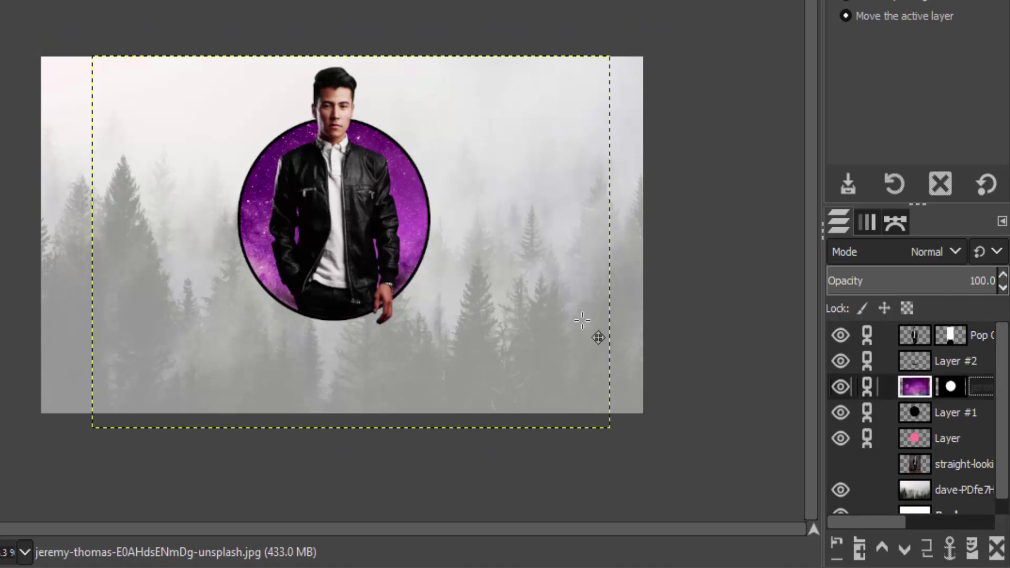
{"action": "left_click_drag", "start_coordinate": [359, 244], "coordinate": [361, 280]}
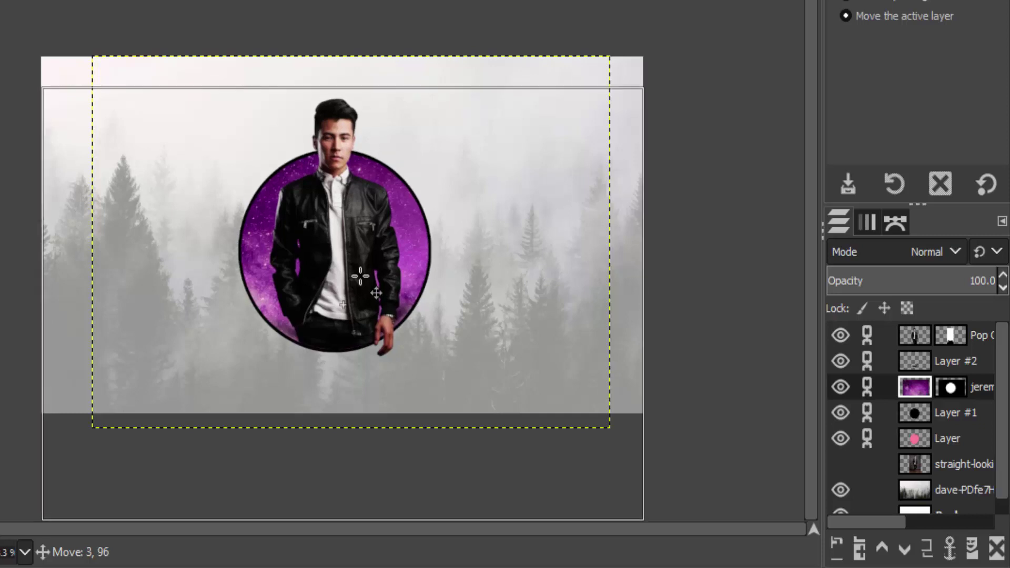
- Create a new layer from the visible image directly above the cut-out man's layer
{"action": "left_click", "coordinate": [964, 335]}
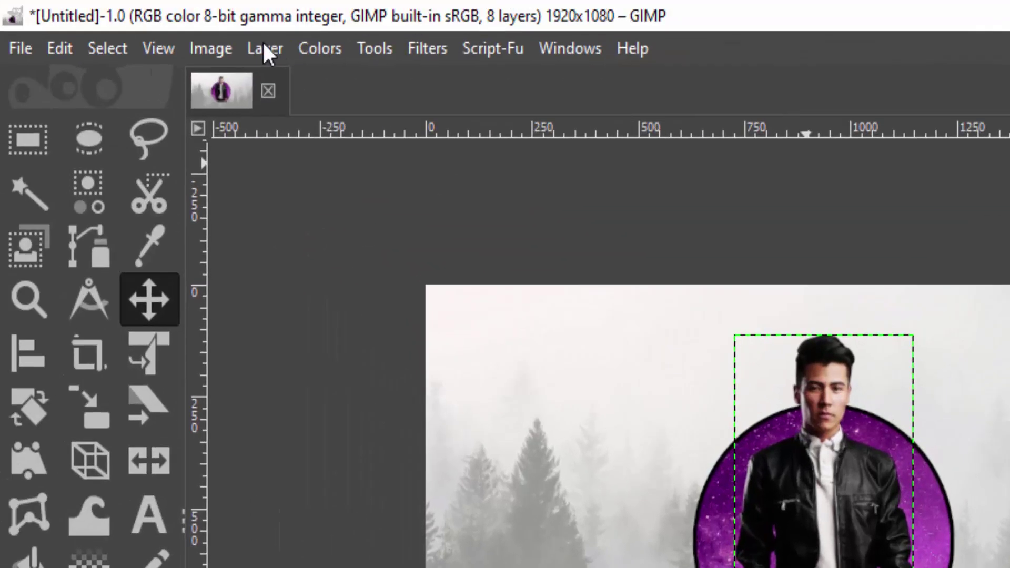
{"action": "left_click", "coordinate": [264, 49]}
{"action": "left_click", "coordinate": [331, 117]}
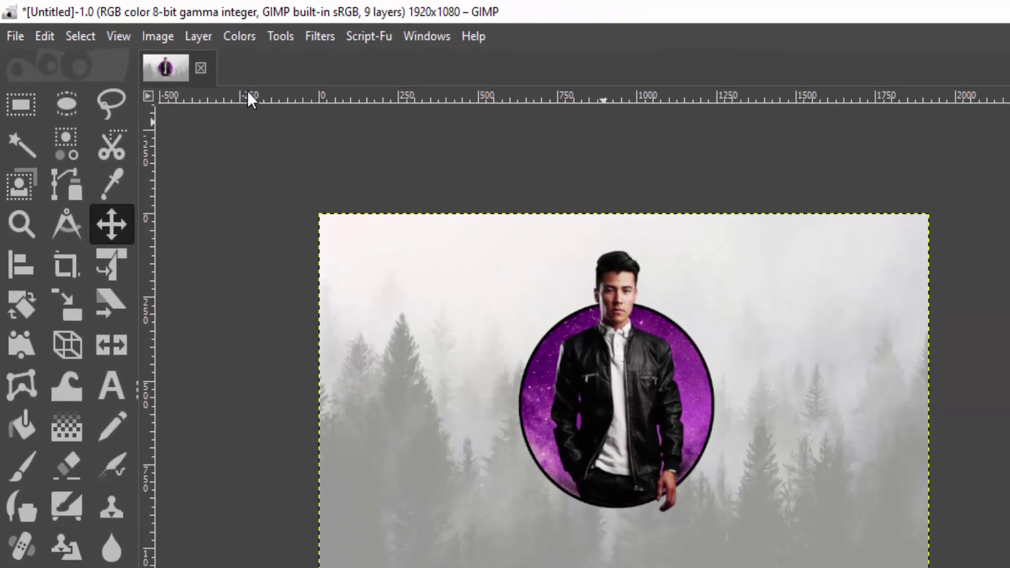
- Open the G'MIC-Qt filter for the merged layer and choose Color Presets from the Colors filters
{"action": "left_click", "coordinate": [428, 48]}
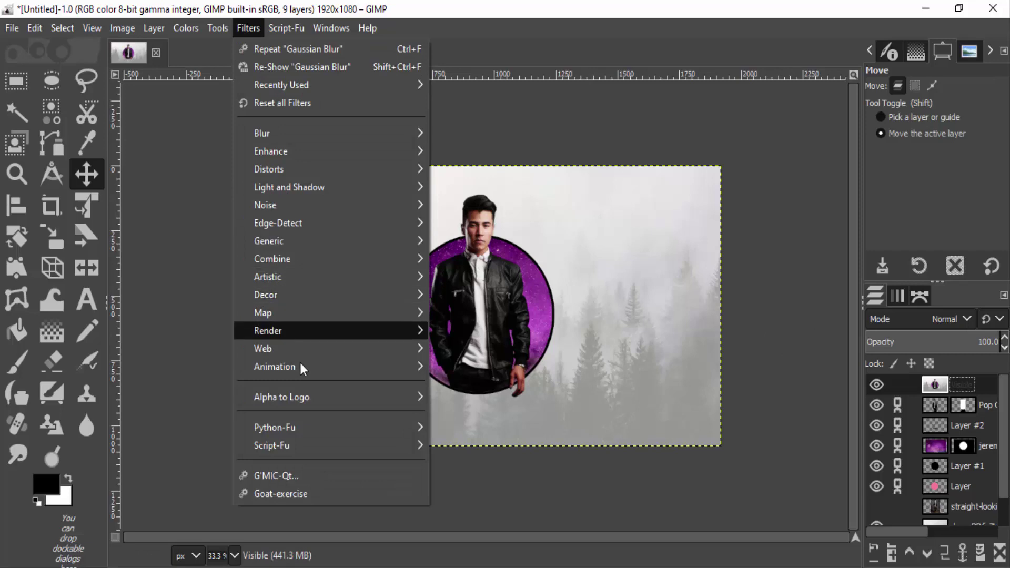
{"action": "left_click", "coordinate": [301, 475]}
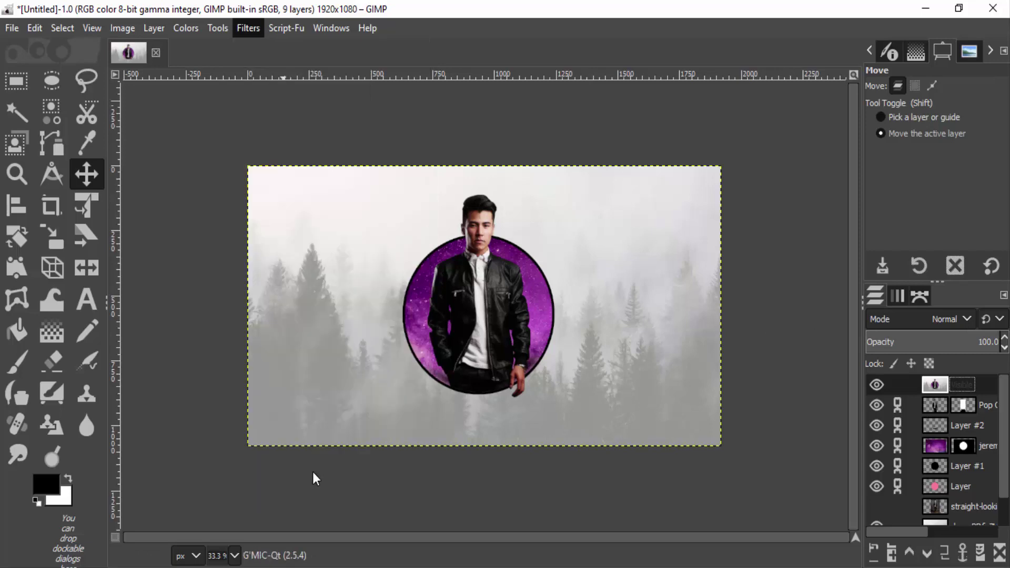
{"action": "left_click", "coordinate": [416, 167]}
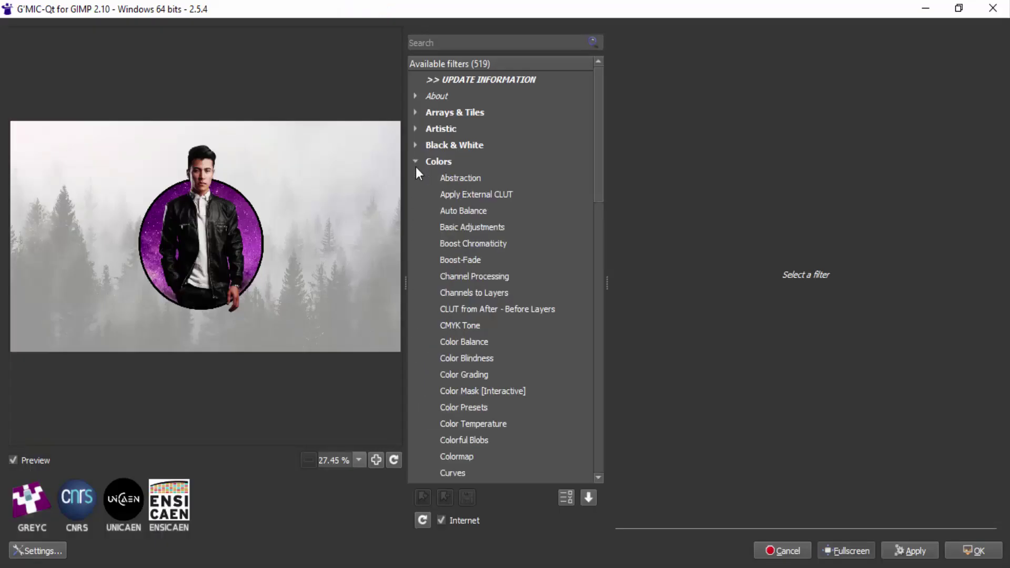
{"action": "scroll", "coordinate": [504, 307], "scroll_direction": "down", "scroll_amount": 2}
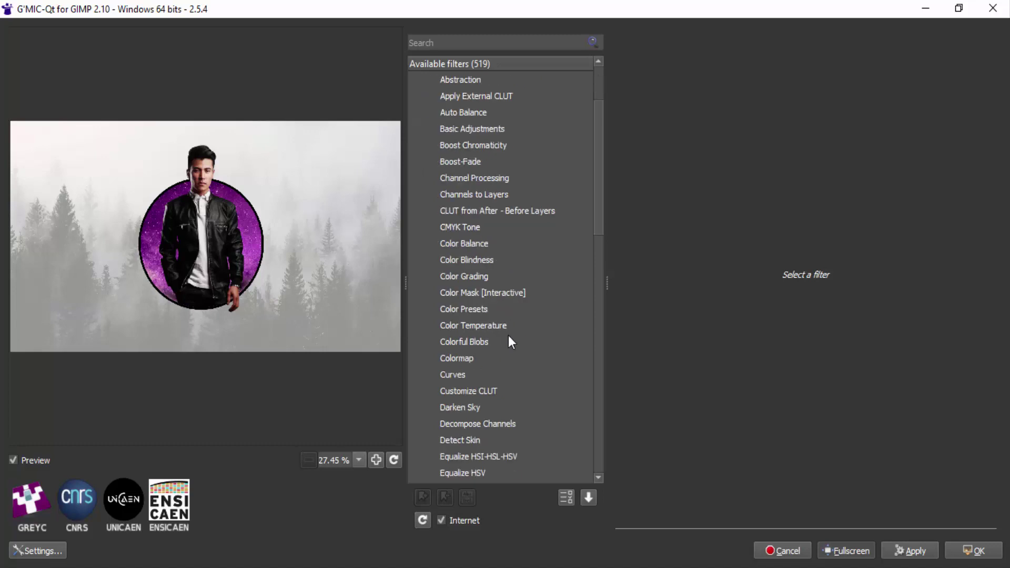
{"action": "scroll", "coordinate": [509, 339], "scroll_direction": "up", "scroll_amount": 1}
{"action": "left_click", "coordinate": [478, 360]}
- Apply the Cine Cold preset from the FilterGrade Cinematic category to the merged layer
{"action": "left_click", "coordinate": [737, 102]}
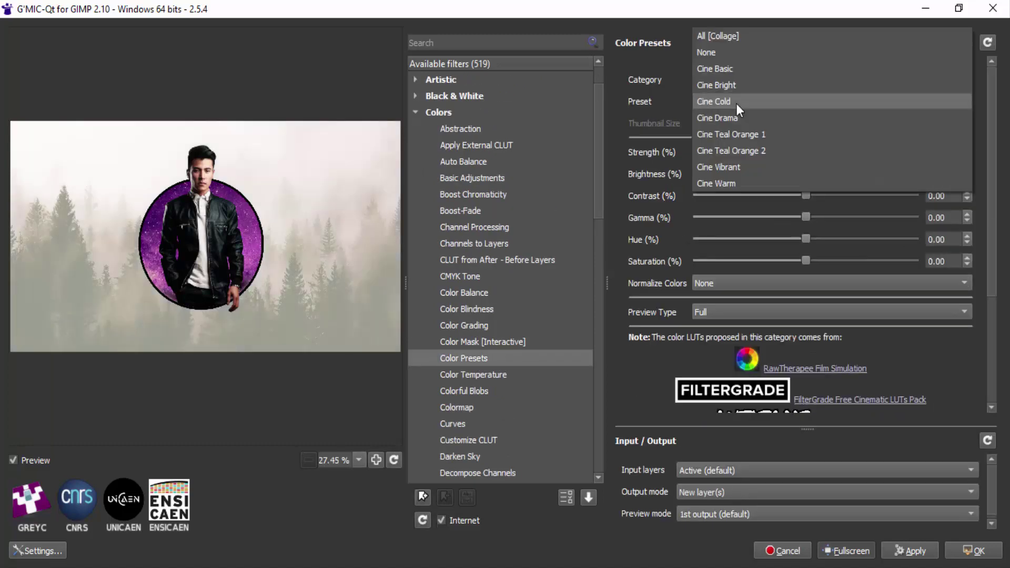
{"action": "left_click", "coordinate": [732, 103]}
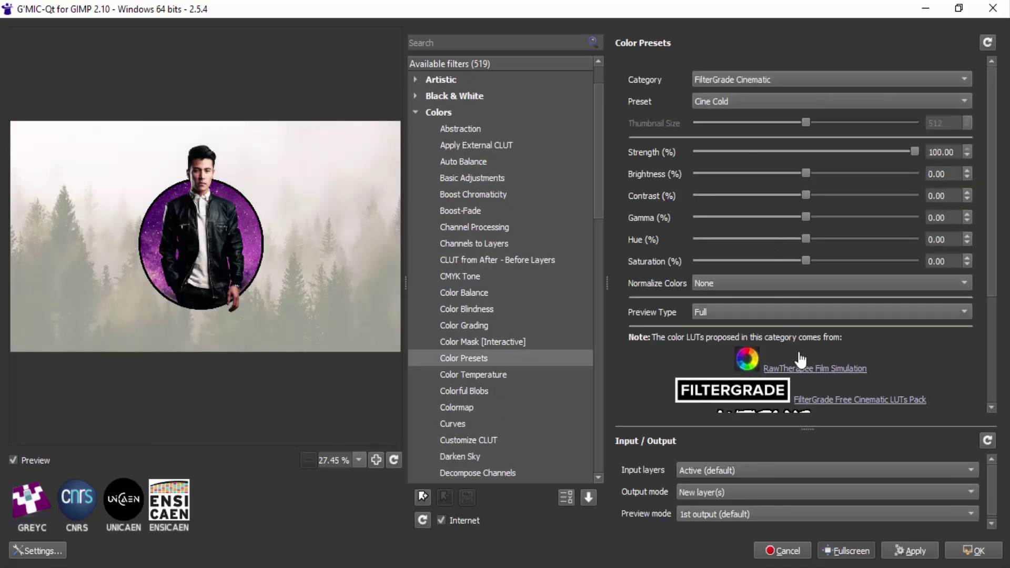
{"action": "left_click", "coordinate": [973, 552]}
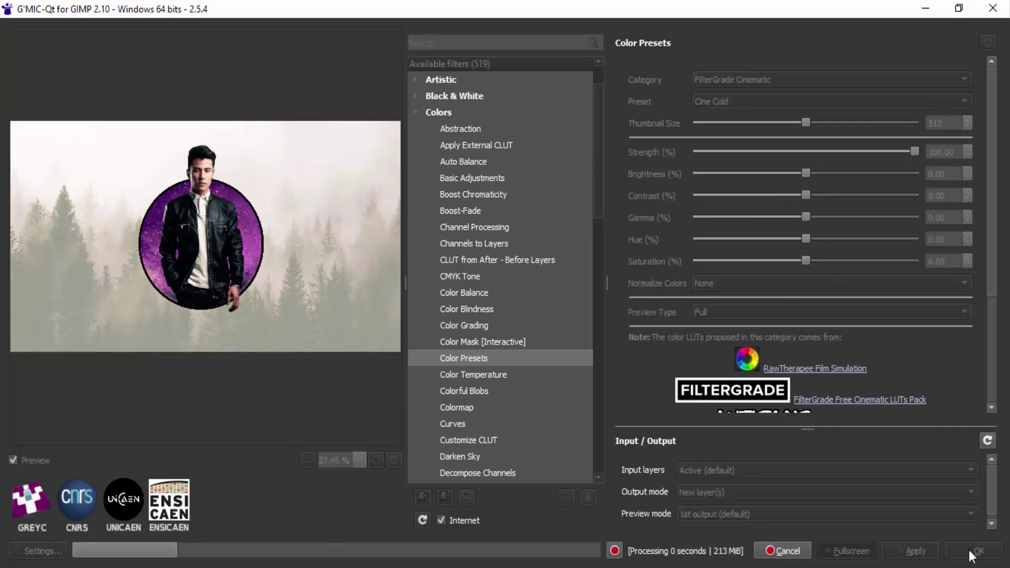